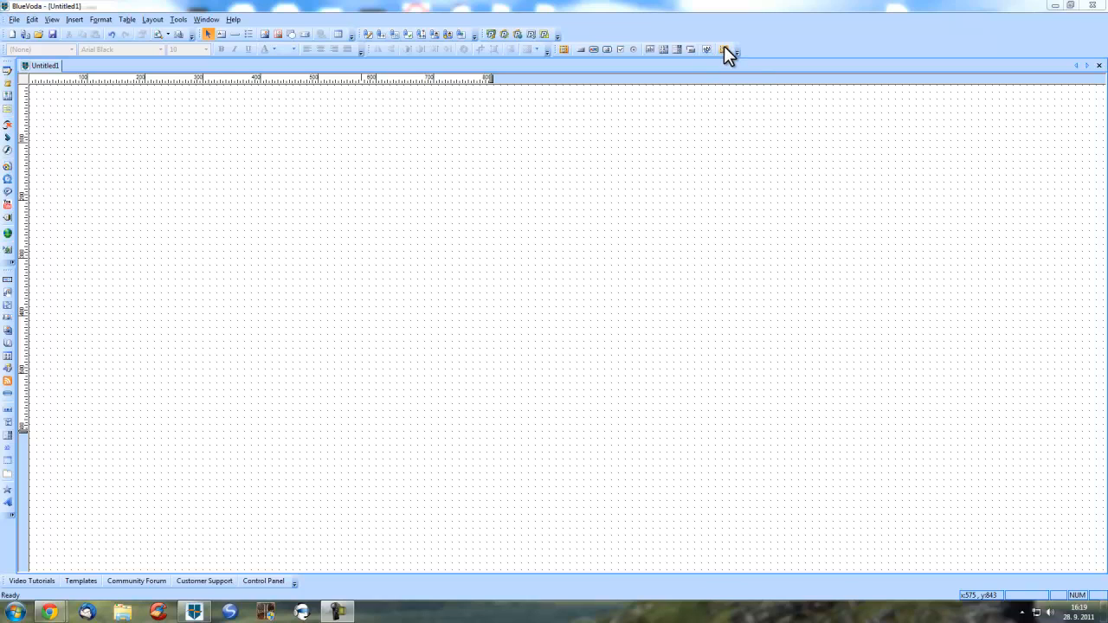
- Insert a new form on the blank Untitled1 page to launch the Form Wizard
click(724, 48)
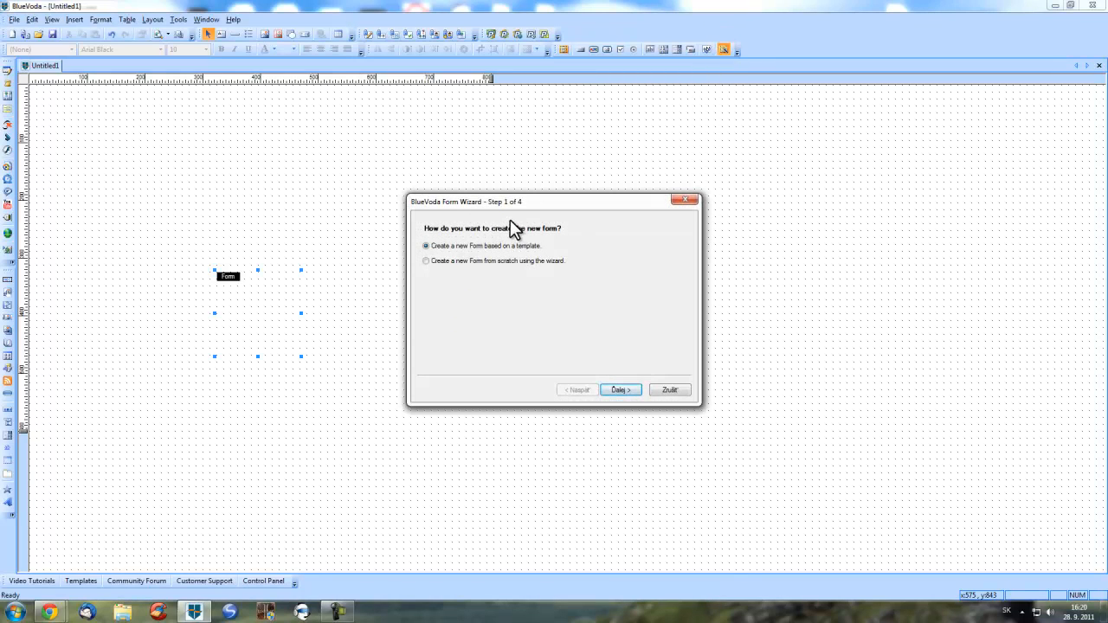
- Choose to build the form from scratch and advance to Step 3 for adding controls
click(463, 259)
click(477, 246)
click(624, 388)
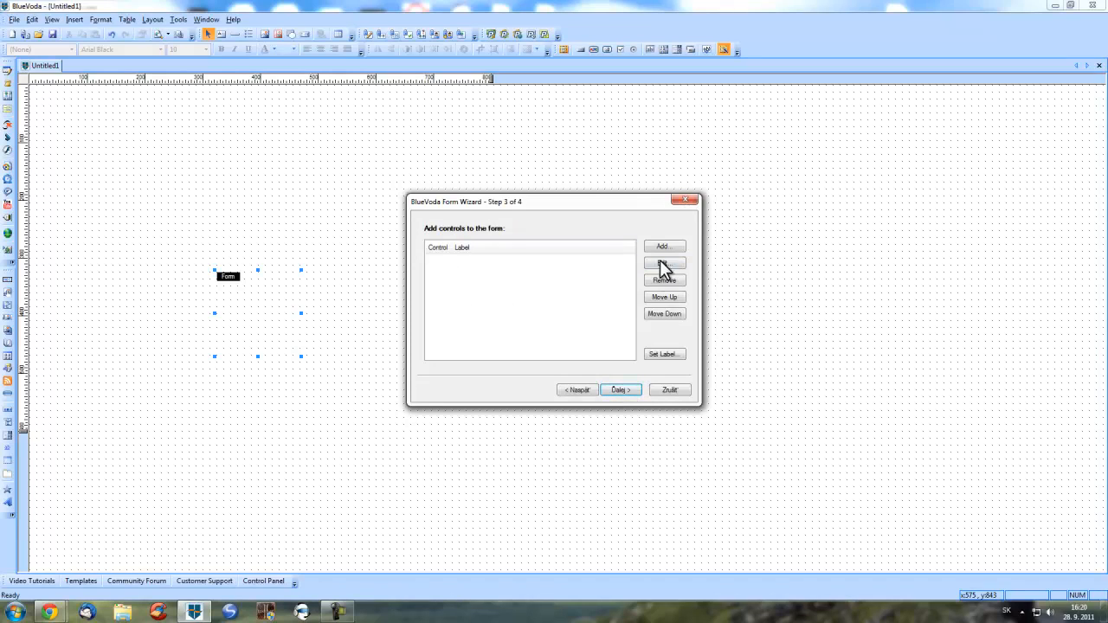
- Add an Editbox control labelled Meno to the form
click(676, 248)
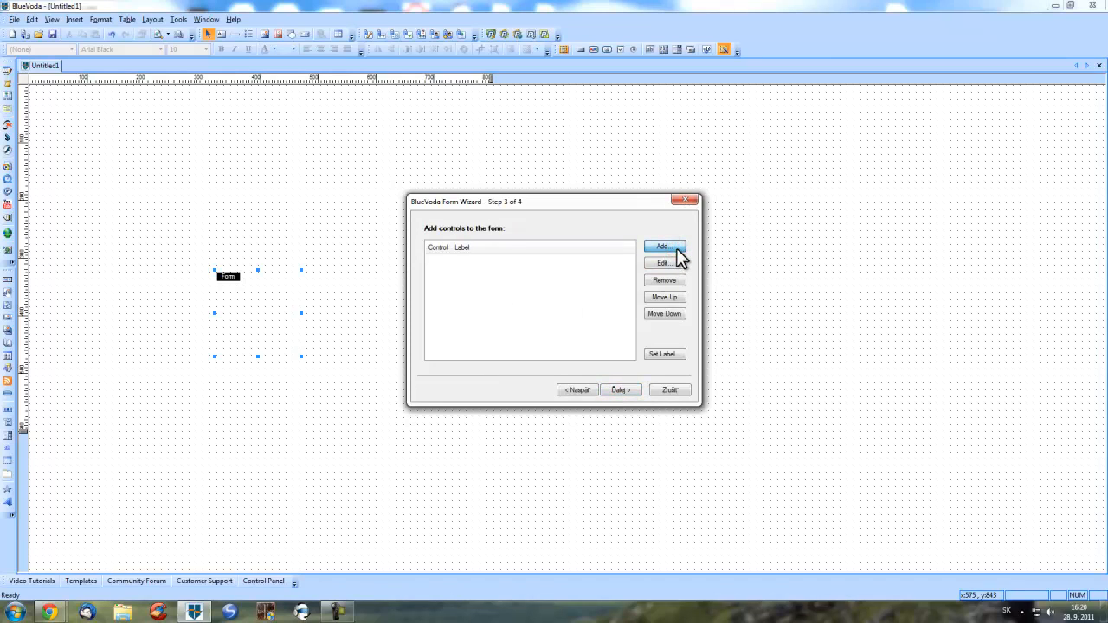
click(676, 249)
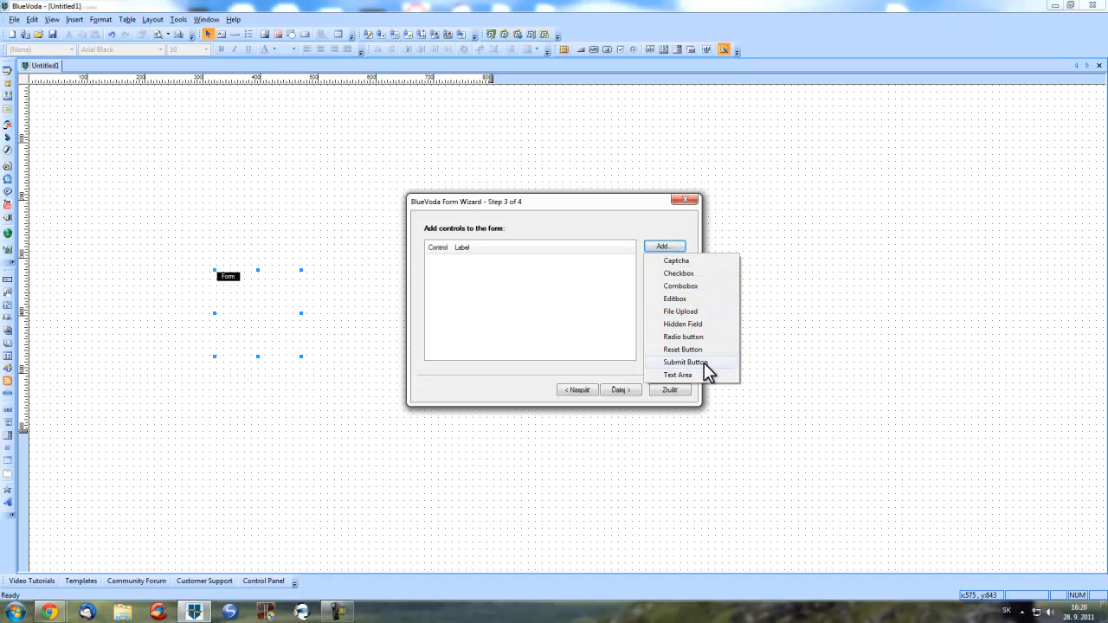
click(700, 297)
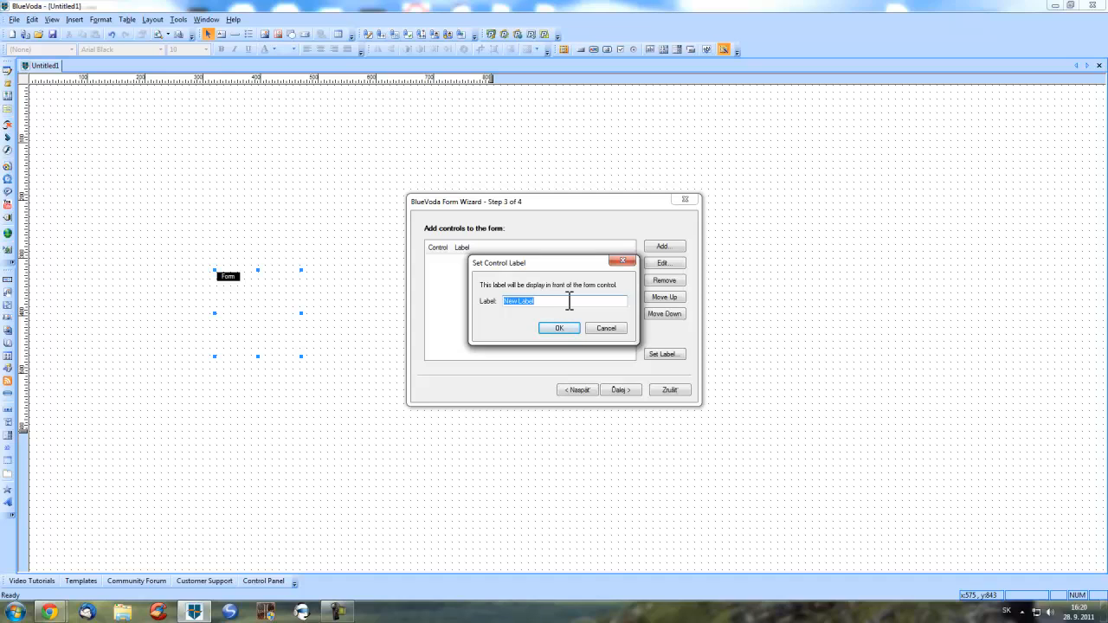
text(Meno)
click(563, 327)
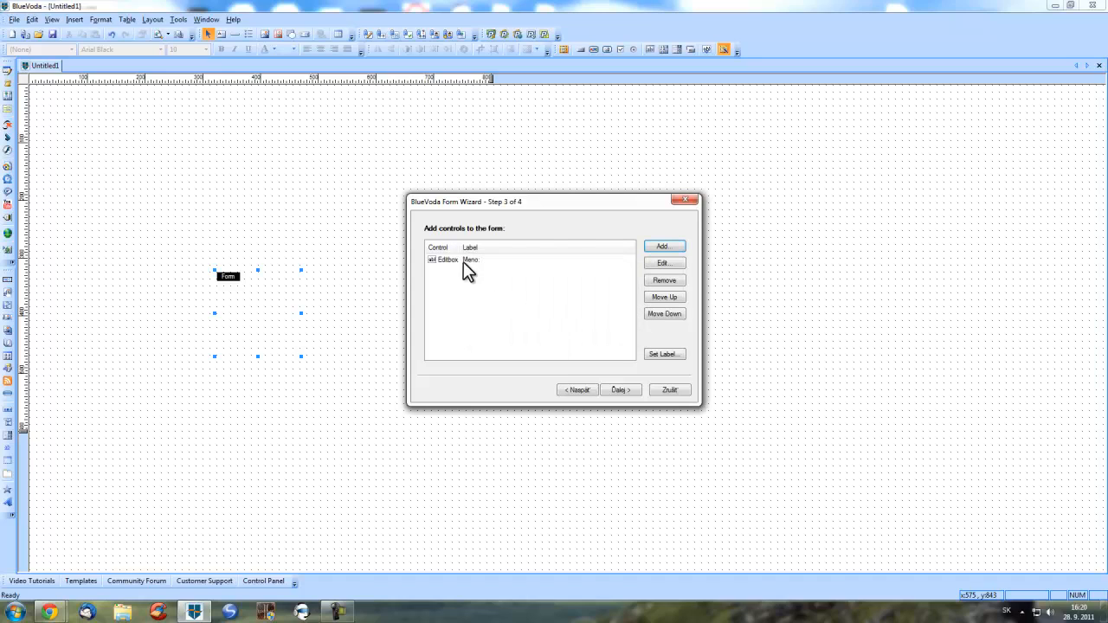
- Add two more Editbox controls labelled Email and Telefon
click(663, 248)
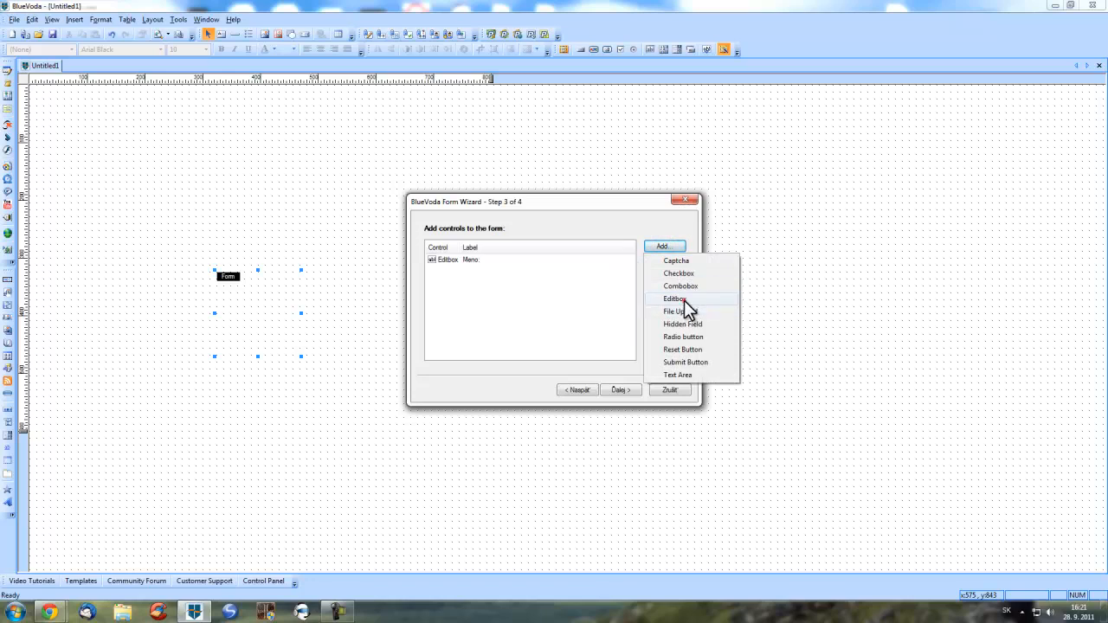
click(683, 299)
text(E)
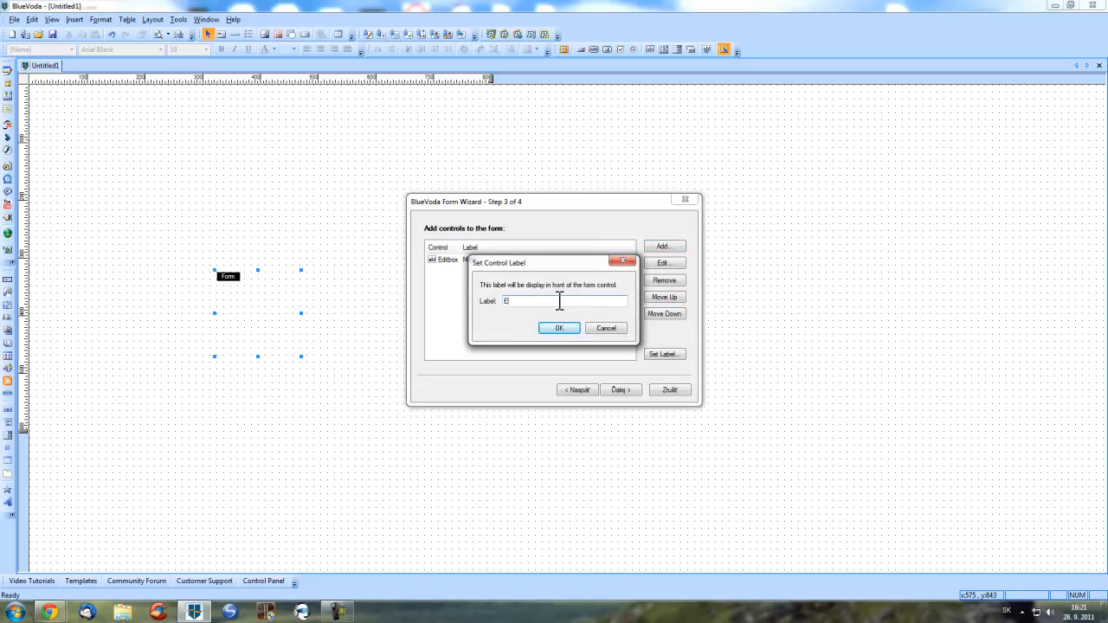
text(mail:)
click(574, 326)
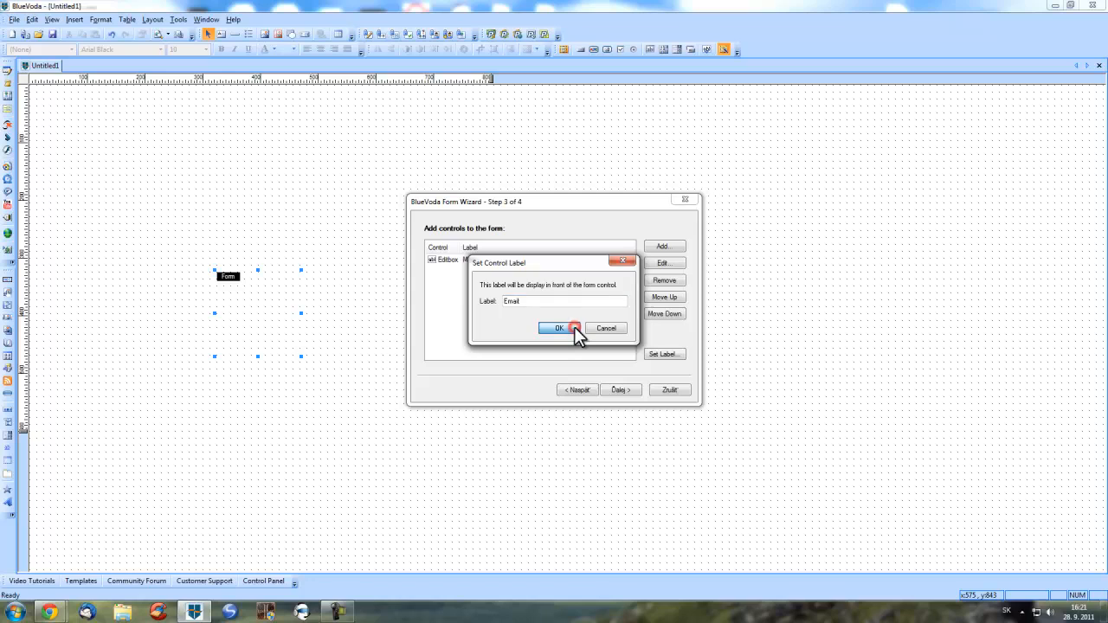
click(665, 247)
click(685, 298)
text(Telefon)
click(559, 328)
- Add a Checkbox control labelled 'Mám nad 18 rokov'
click(665, 248)
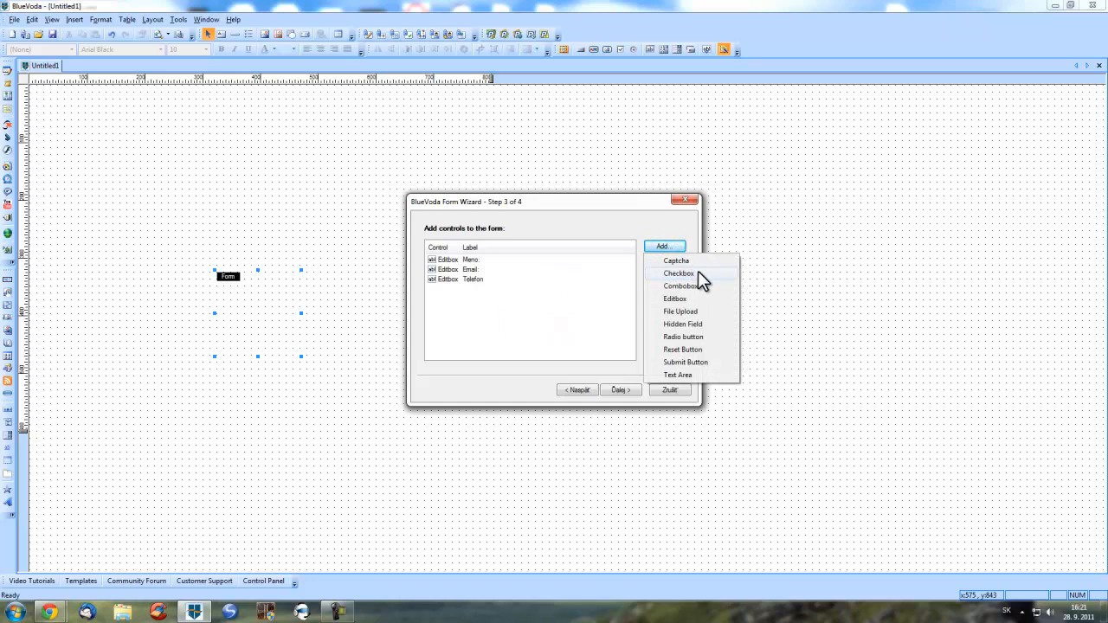
click(698, 272)
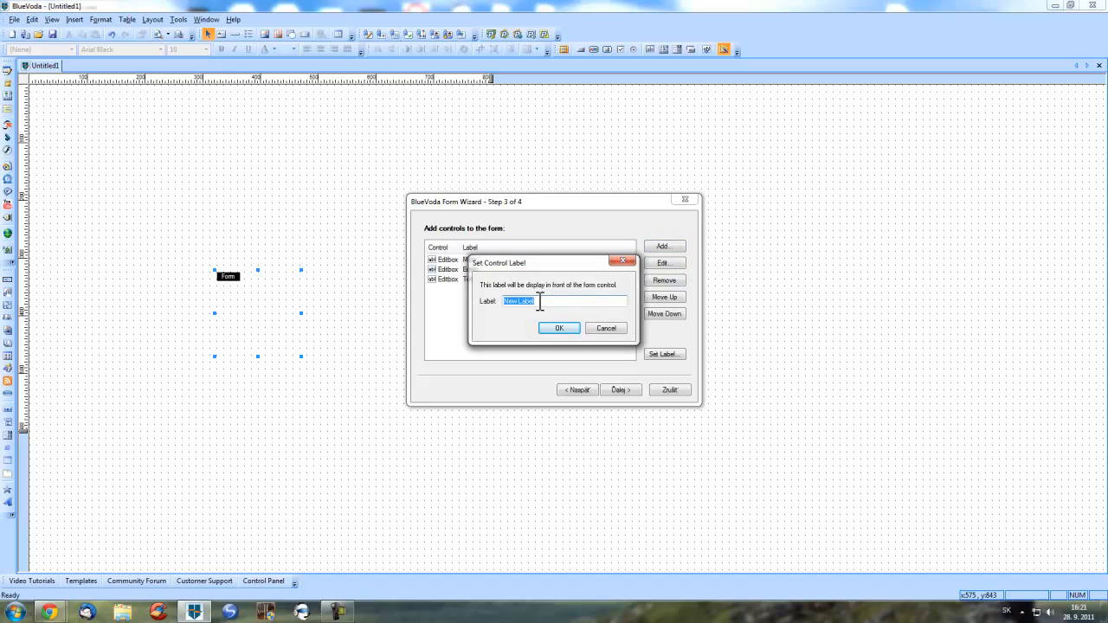
text(Mám nad 18 rokov)
click(559, 331)
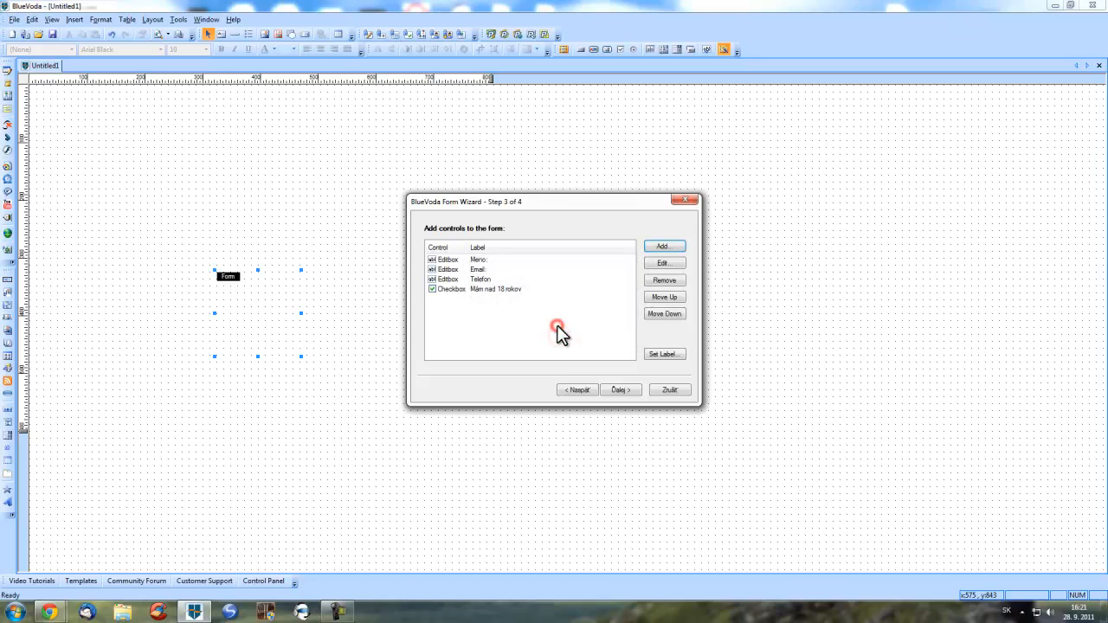
- Add a Submit Button and continue to Step 4 delivery settings
click(680, 250)
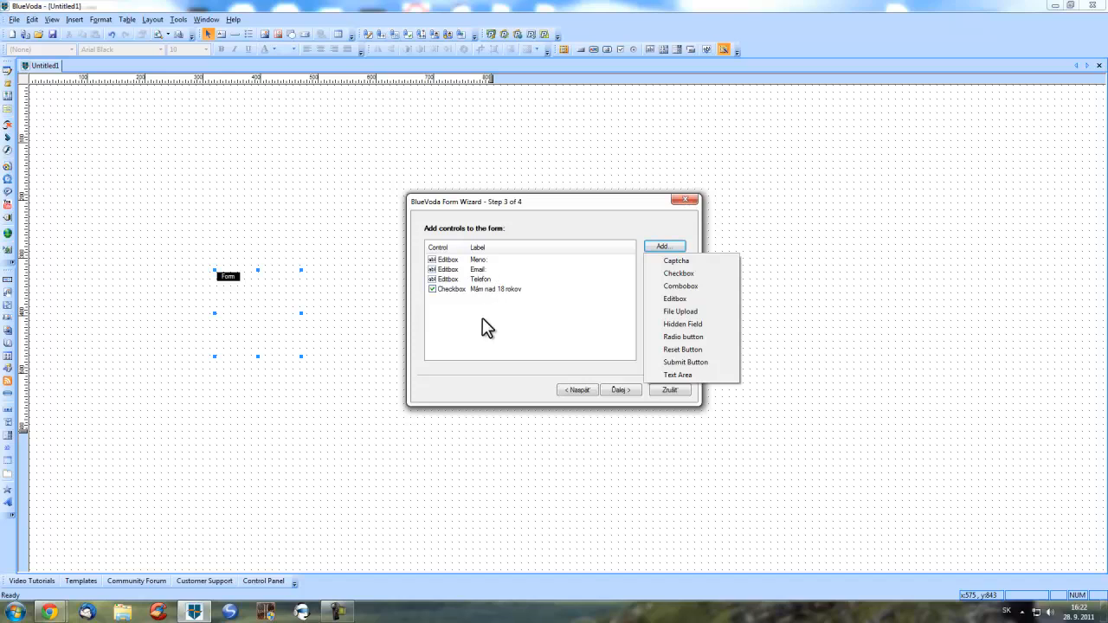
click(716, 362)
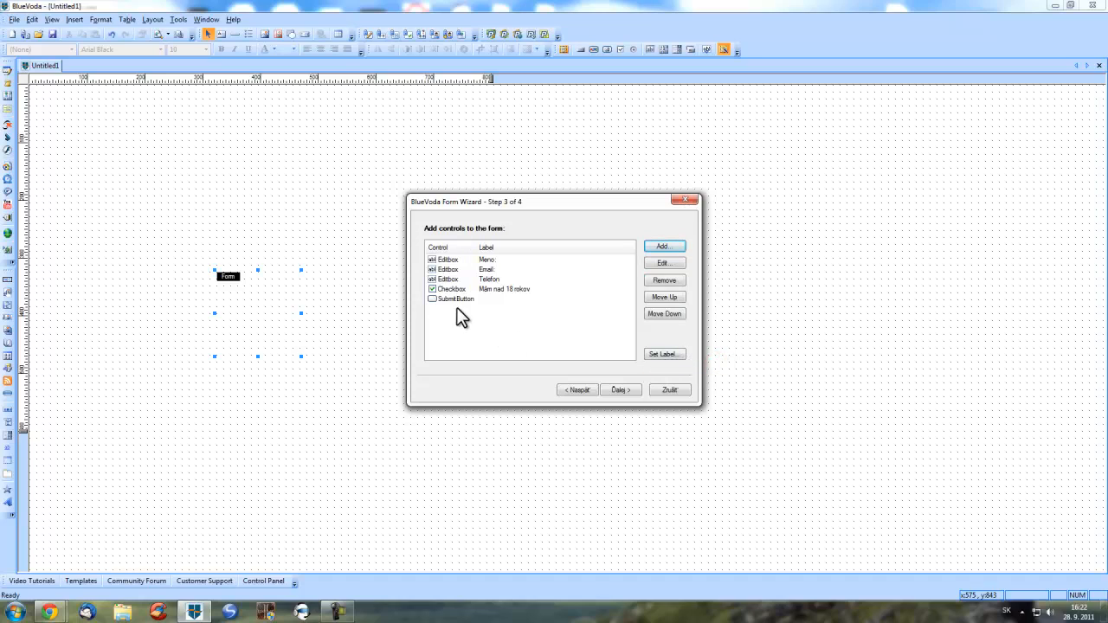
click(628, 391)
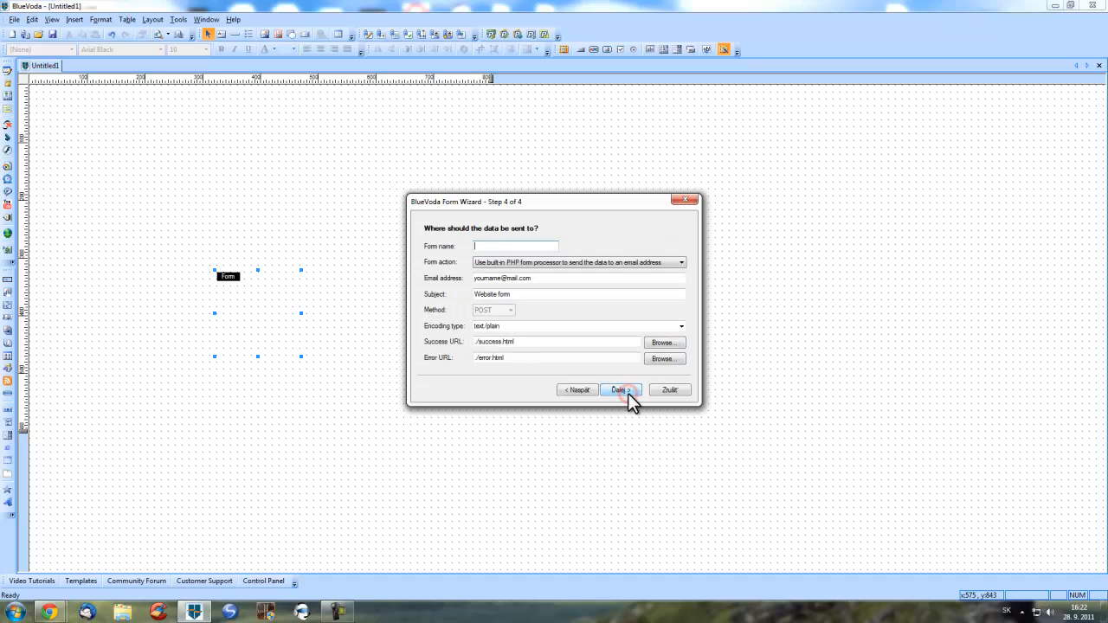
- Keep the built-in PHP processor as form action and set the subject to 'Kontaktne informacie'
click(536, 264)
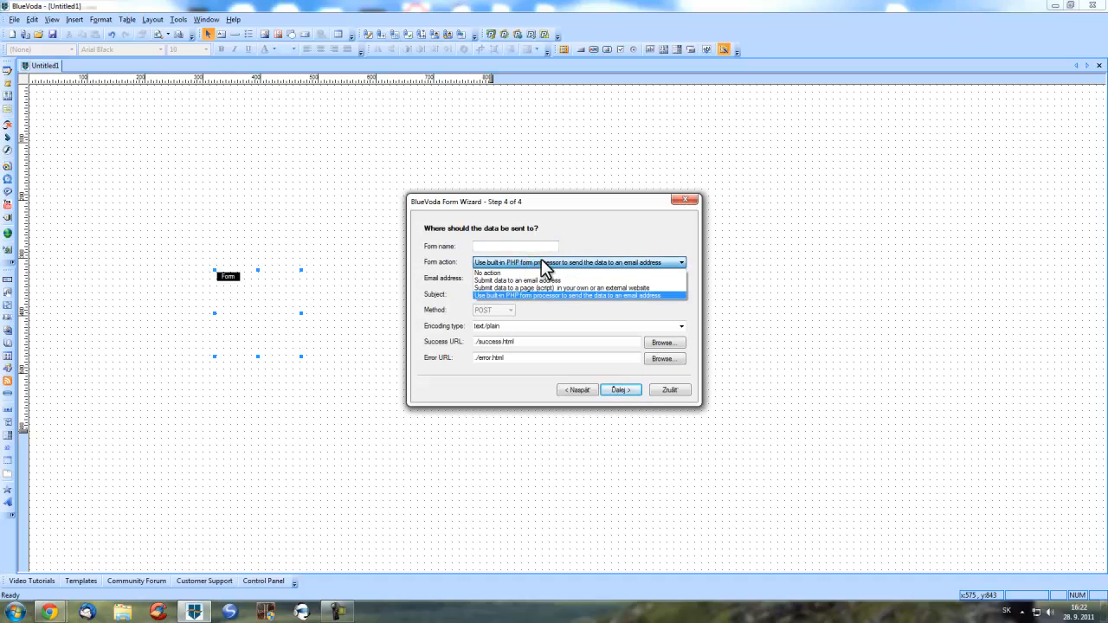
click(559, 261)
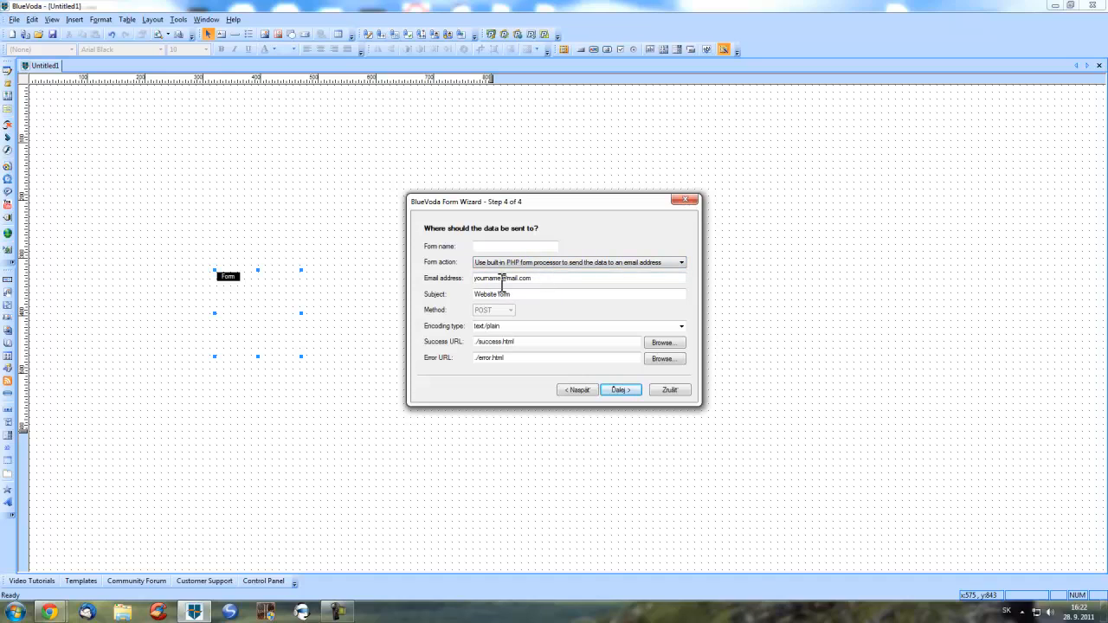
drag(500, 280, 467, 283)
click(614, 278)
drag(558, 294, 472, 295)
text(Kontaktne informacie)
click(682, 326)
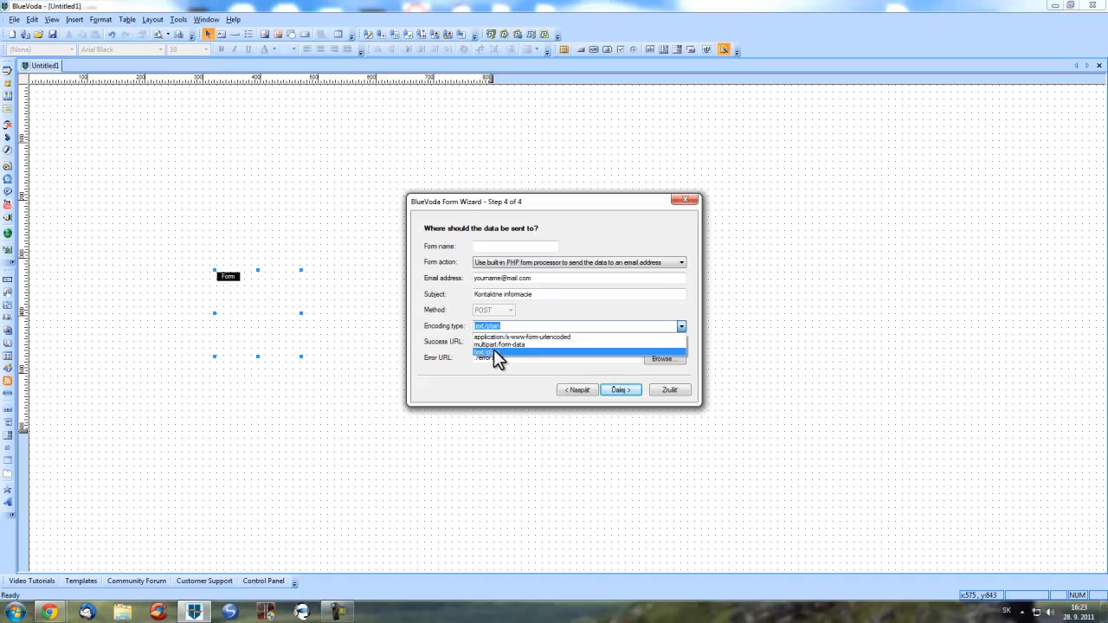
- Use application/x-www-form-urlencoded encoding, keeping ./success.html and ./error.html, and proceed
click(580, 337)
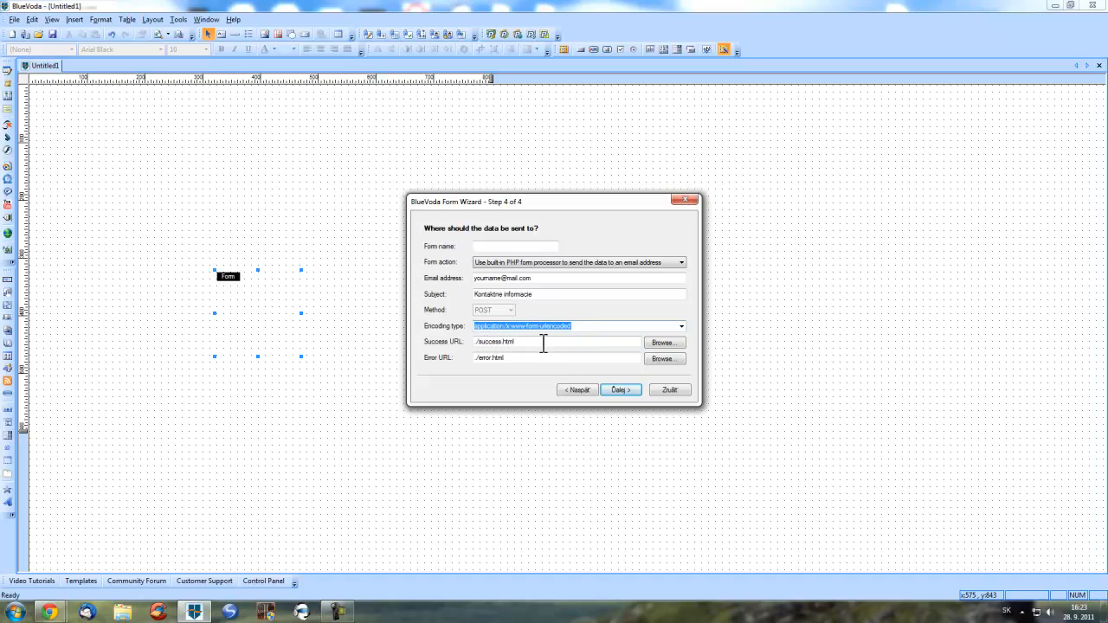
click(571, 343)
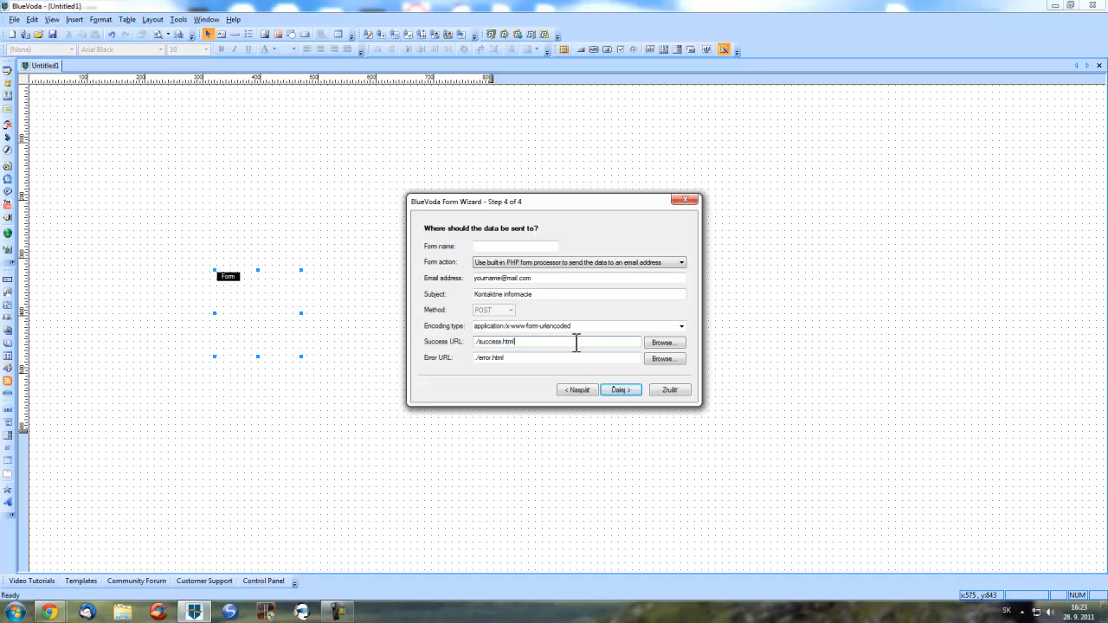
click(524, 359)
click(621, 390)
- Finish the wizard, move the form up-left, and set its Layout background colour to red
click(624, 388)
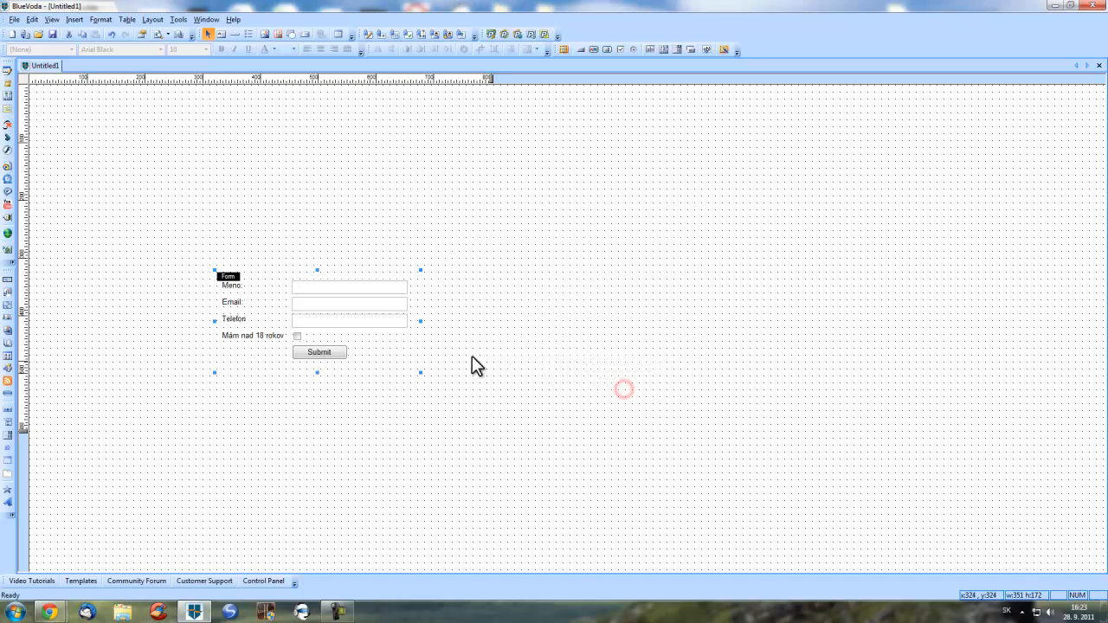
drag(389, 367, 387, 270)
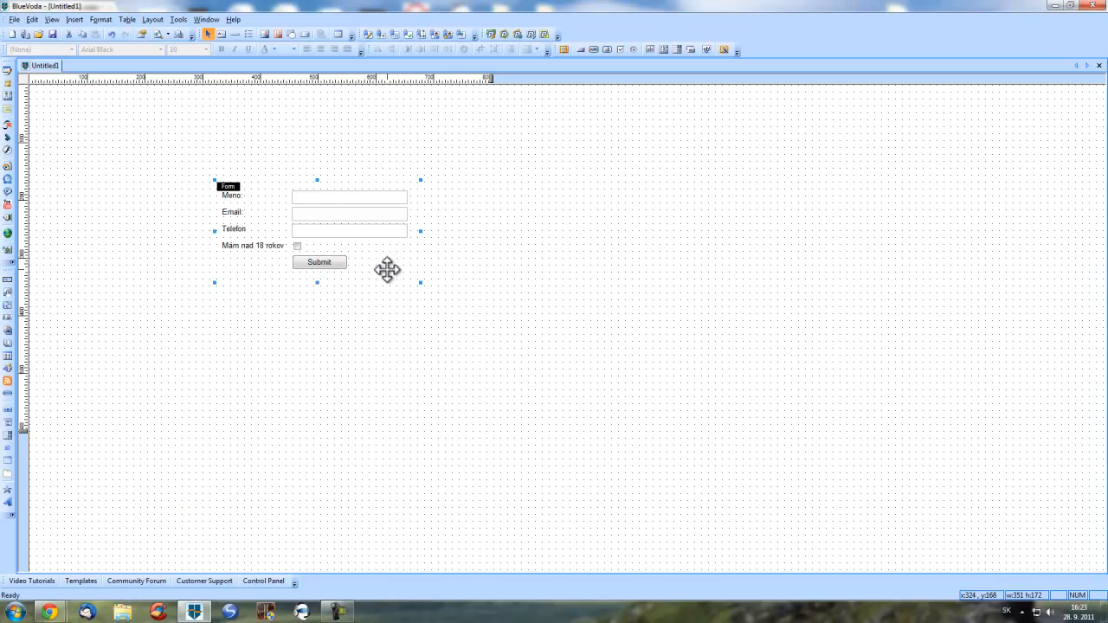
double_click(392, 277)
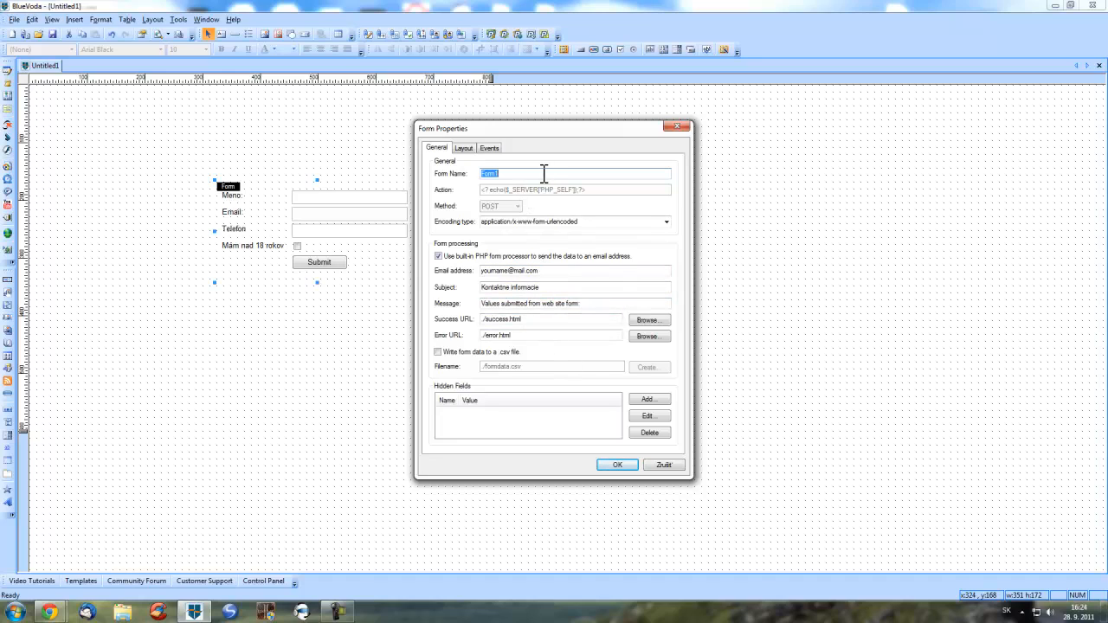
click(468, 148)
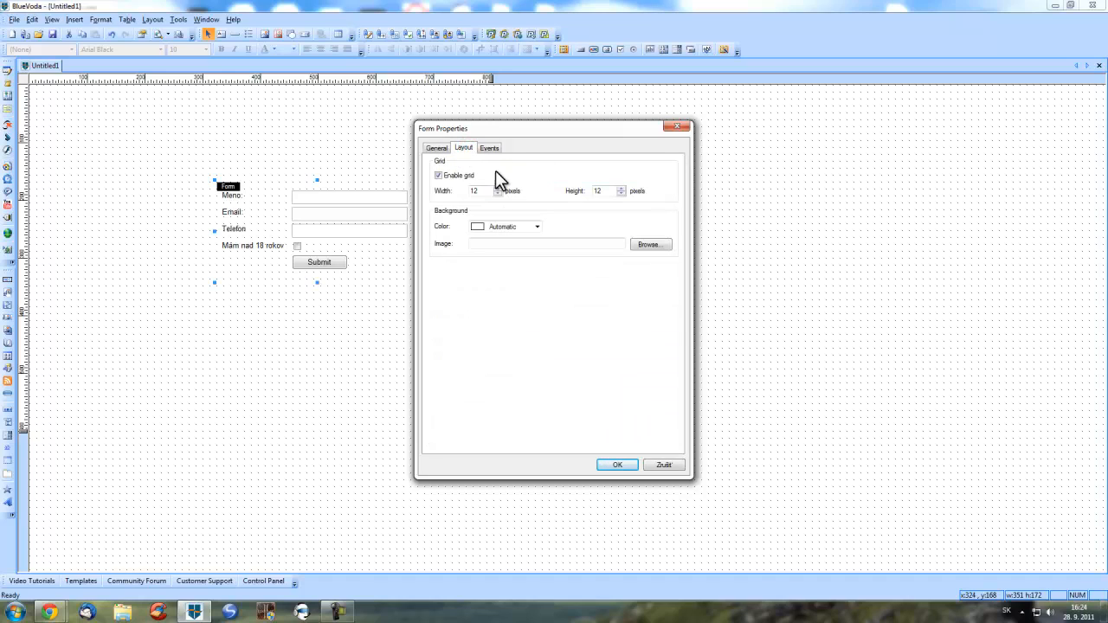
click(536, 227)
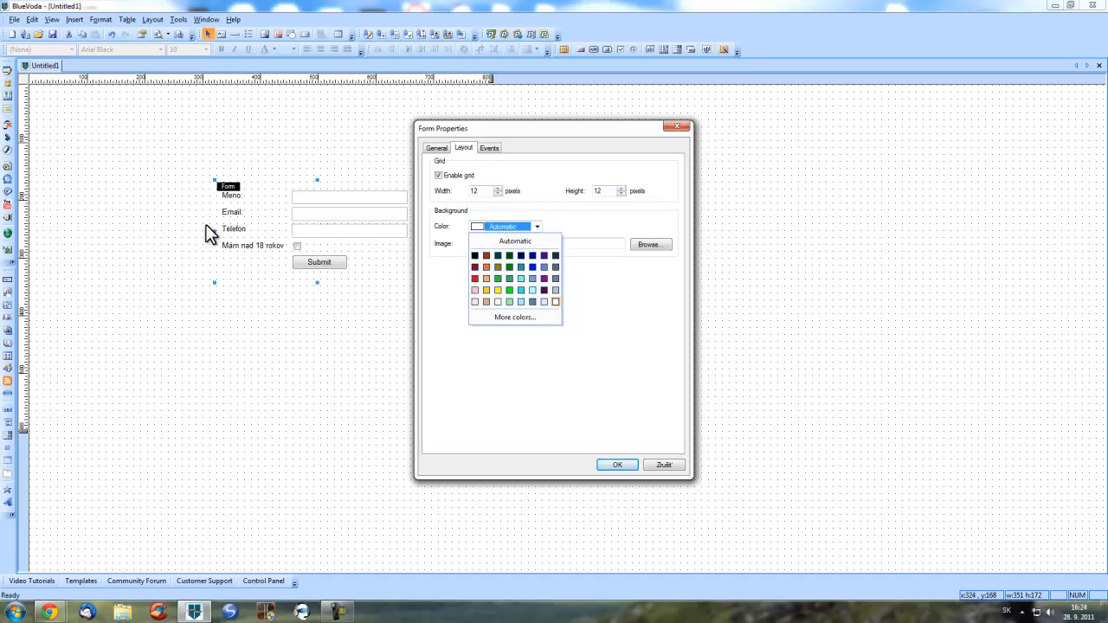
click(475, 278)
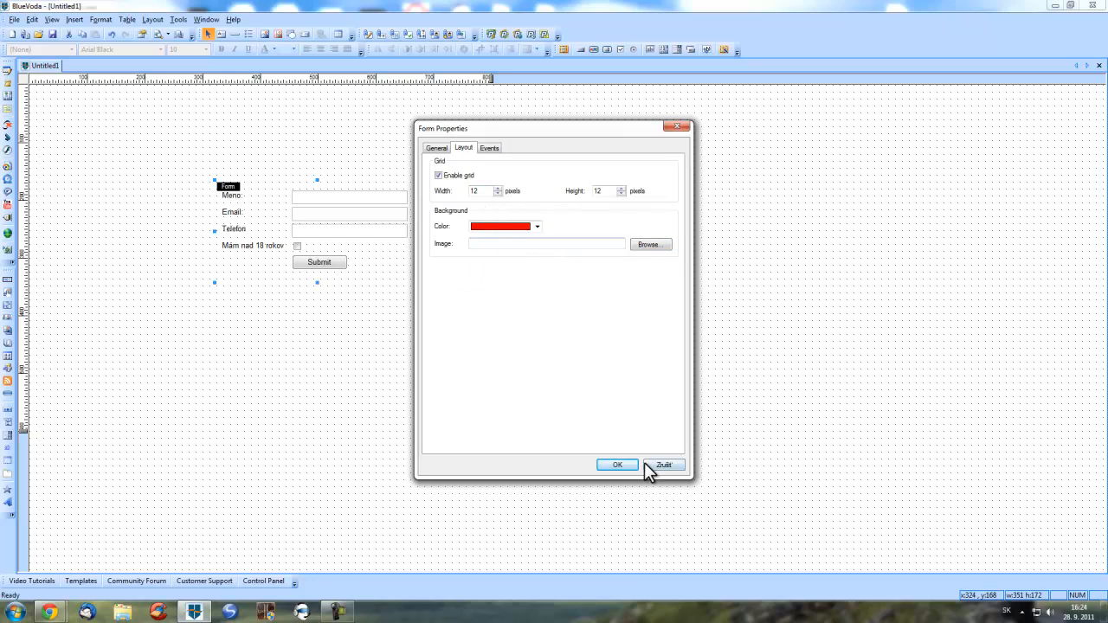
click(608, 463)
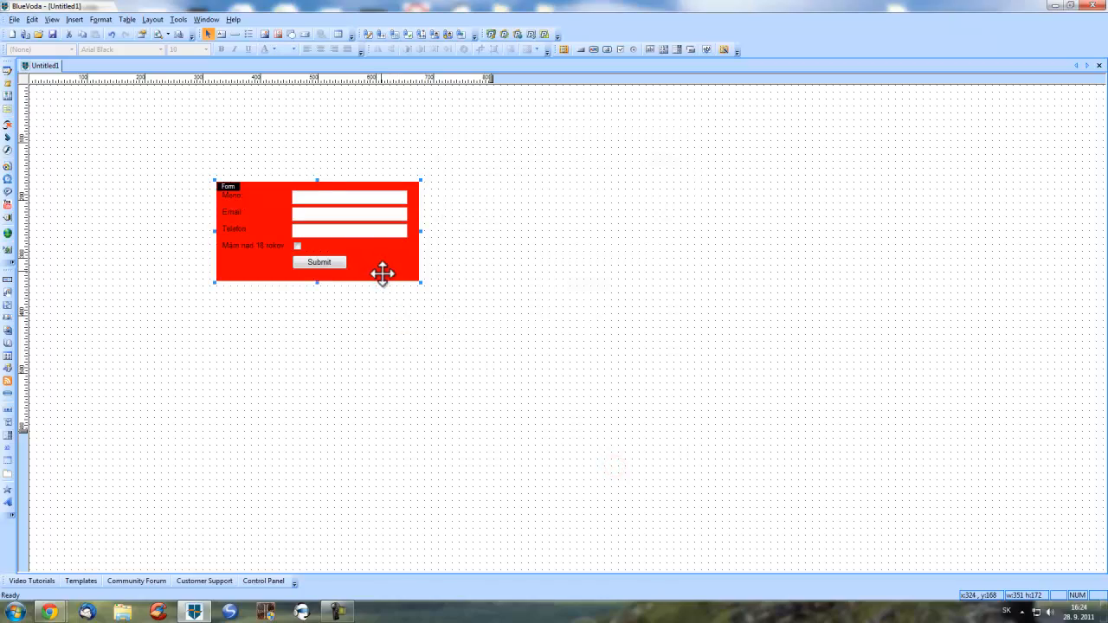
double_click(236, 196)
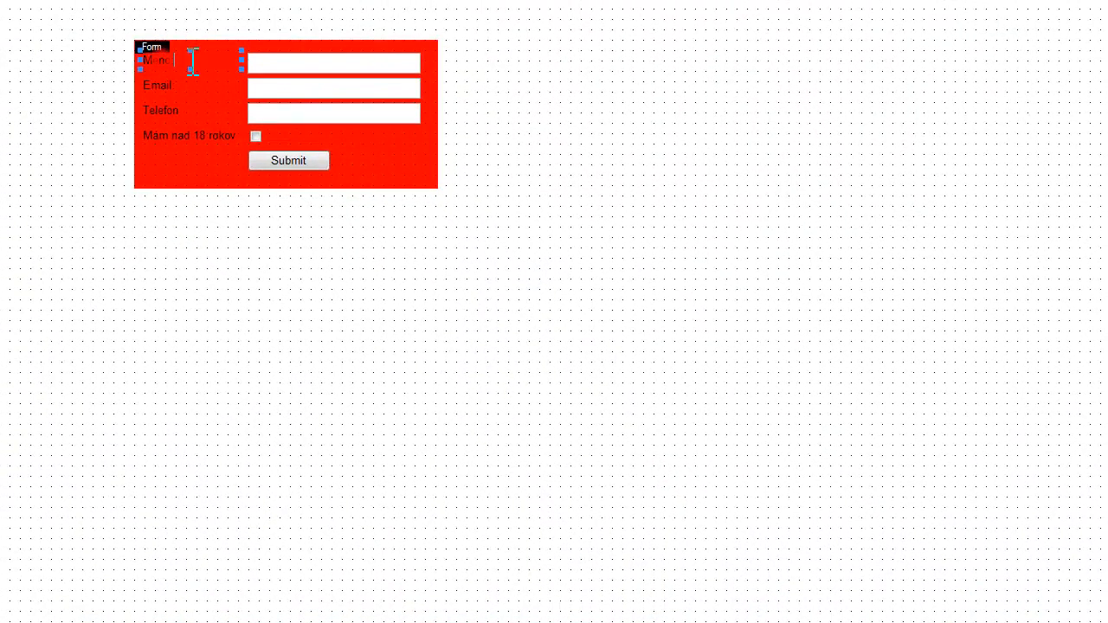
- Make the Meno and Email labels bold
drag(276, 197, 197, 193)
key(ctrl+b)
click(165, 74)
double_click(163, 83)
drag(196, 85, 123, 83)
key(ctrl+b)
- Bold the Telefon and 'Mám nad 18 rokov' labels, nudging the age label slightly down-right
click(166, 109)
drag(206, 109, 74, 109)
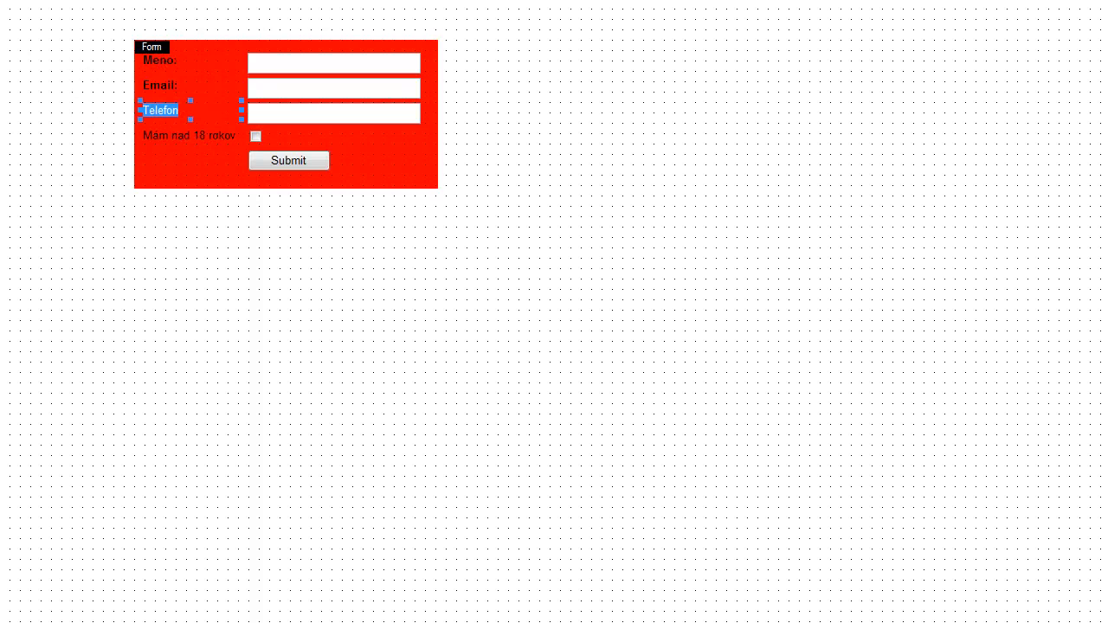
click(207, 136)
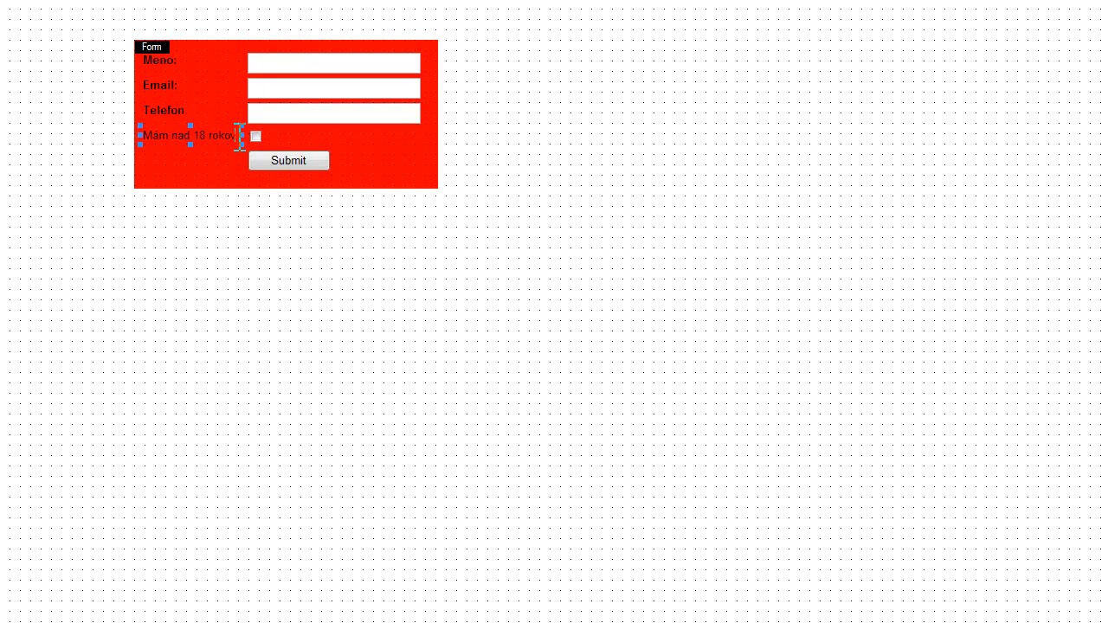
drag(238, 136, 60, 137)
key(ctrl+b)
click(254, 138)
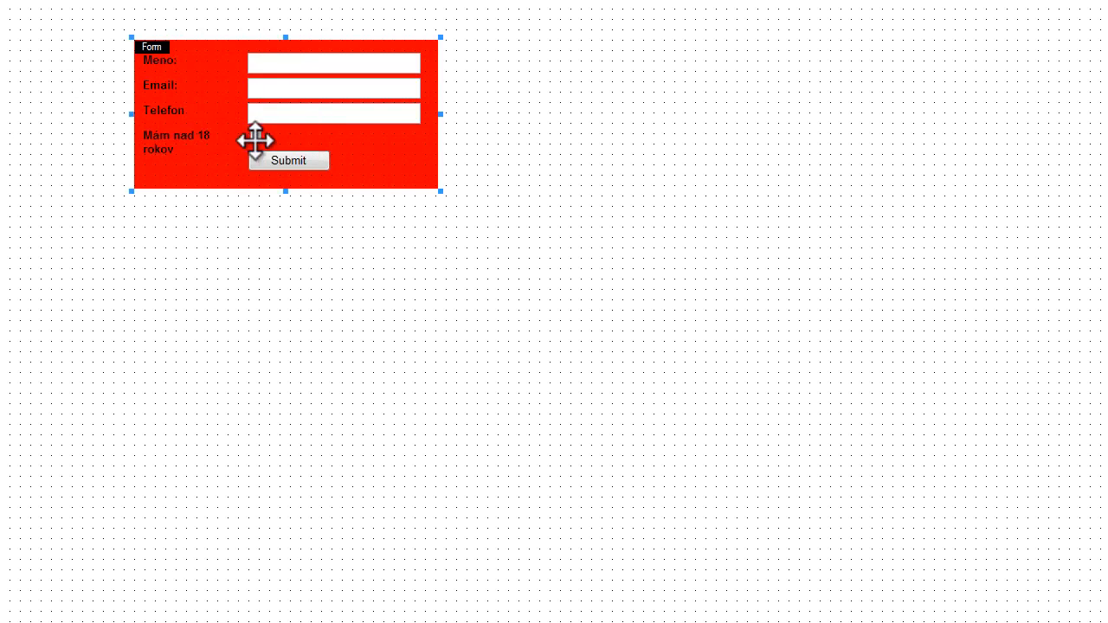
click(189, 142)
mouse_move(189, 142)
mouse_down()
mouse_move(210, 156)
mouse_move(199, 154)
mouse_up()
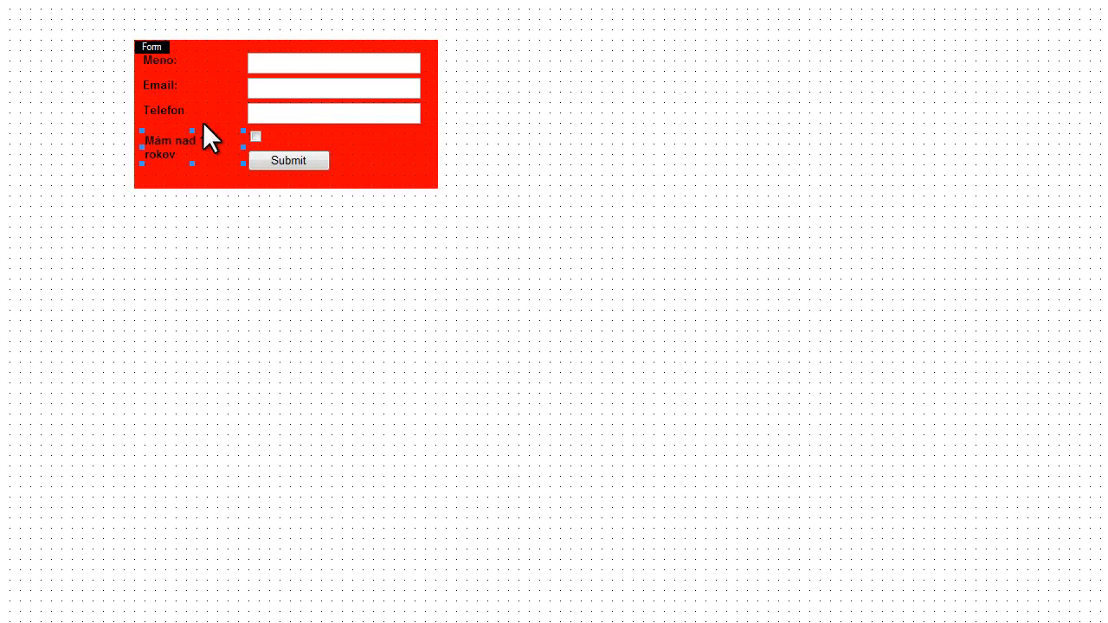
click(381, 176)
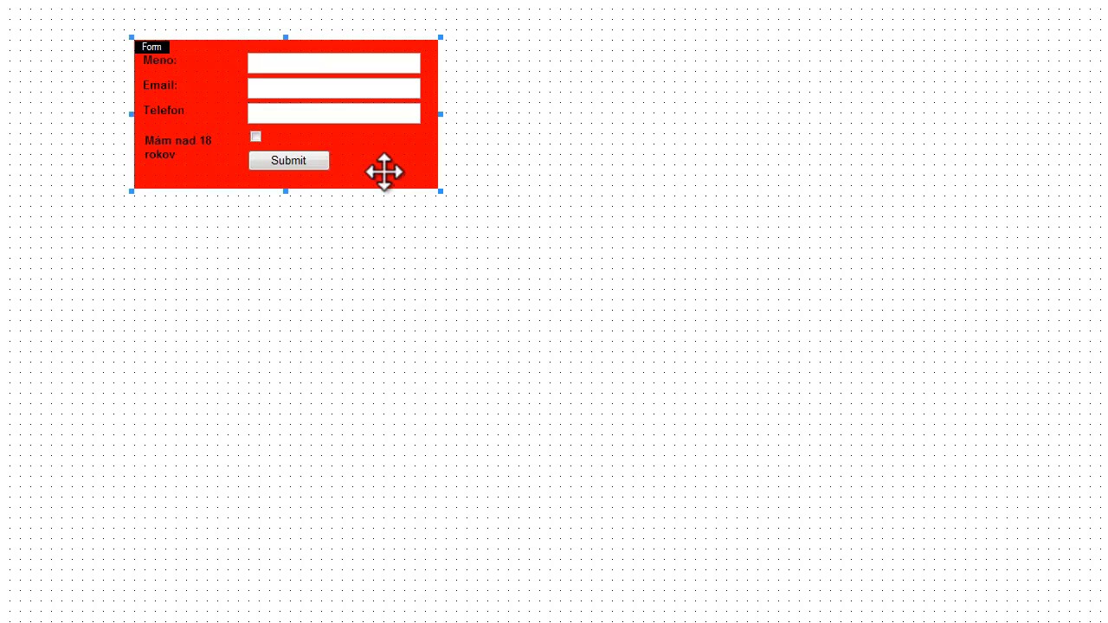
- Review the form's General, Layout and Events properties and close the dialog
double_click(384, 173)
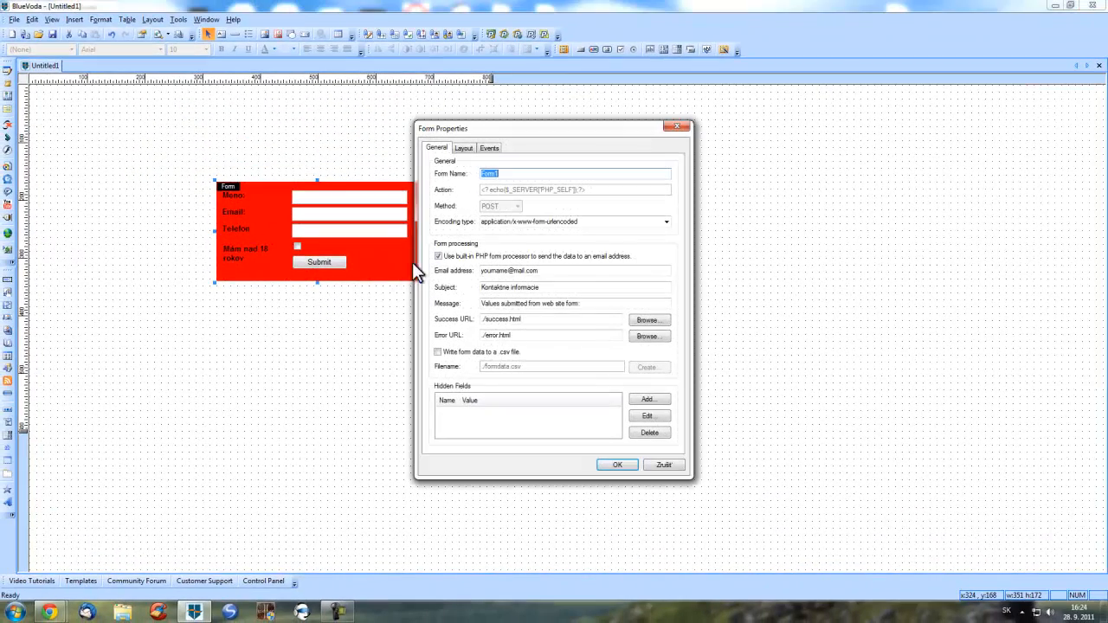
click(490, 149)
click(459, 149)
click(436, 149)
click(634, 465)
- Set the Meno edit box's maximum length to 20, keeping it a non-password field
click(349, 196)
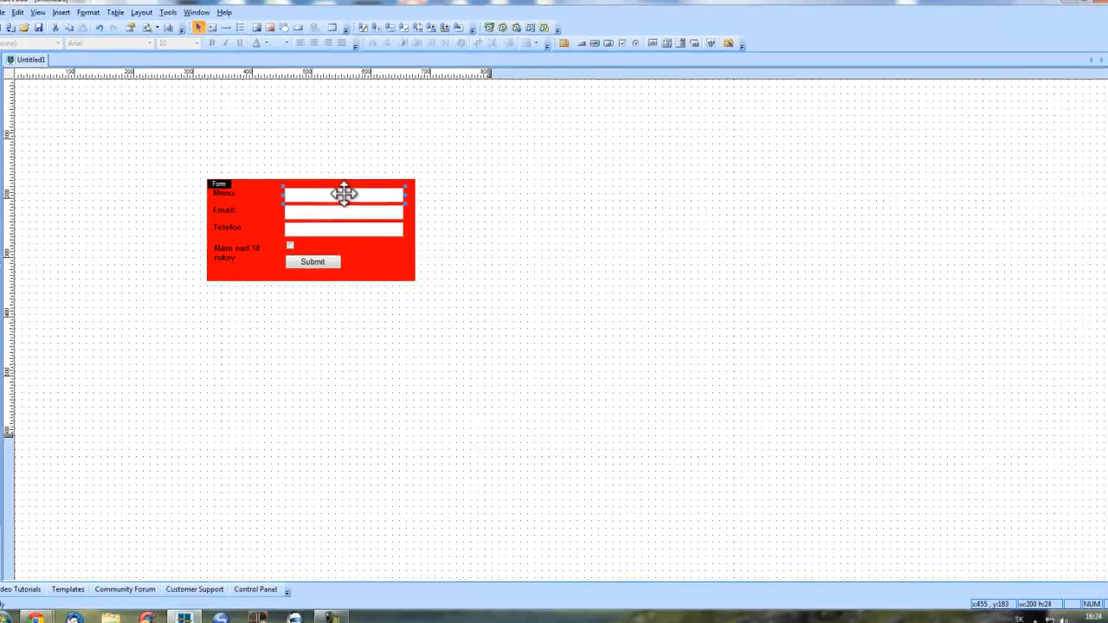
double_click(343, 194)
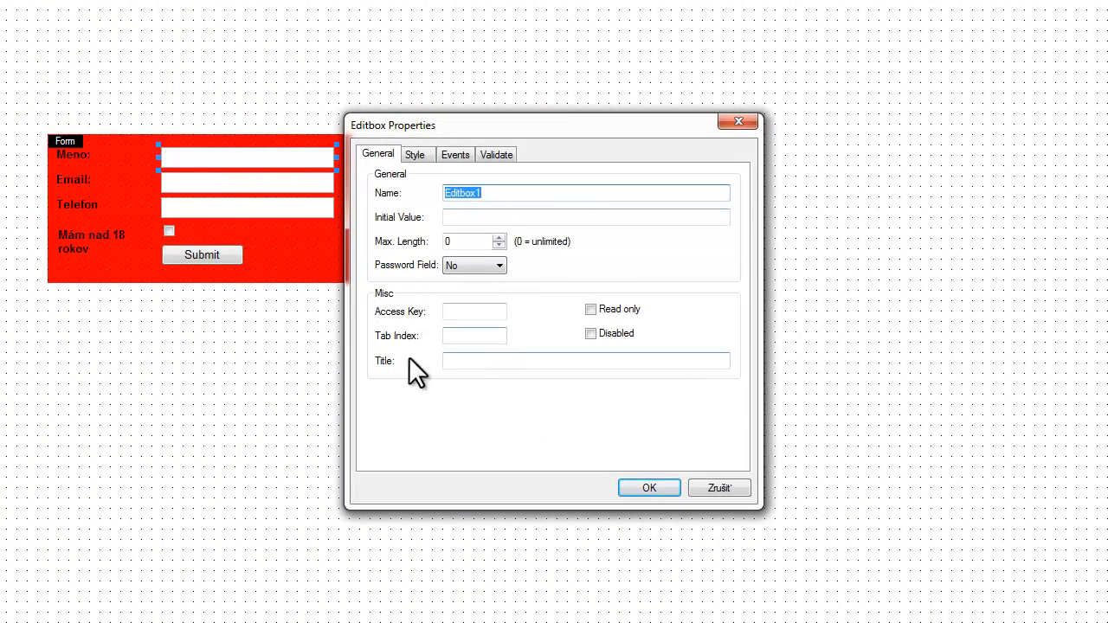
drag(498, 238, 501, 237)
click(499, 245)
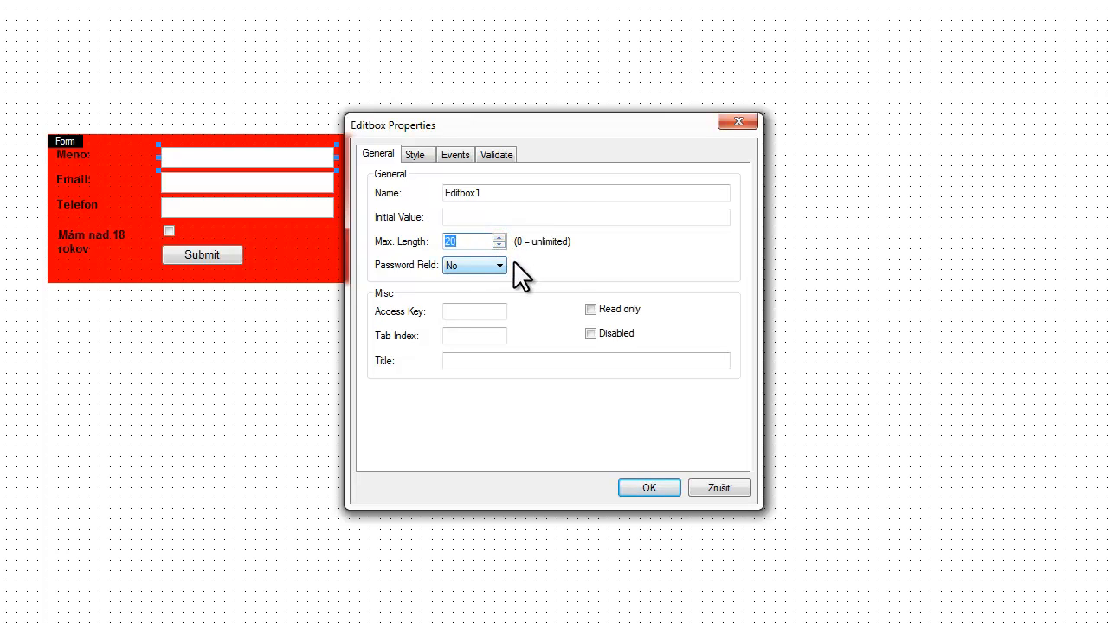
click(497, 269)
click(499, 268)
click(419, 156)
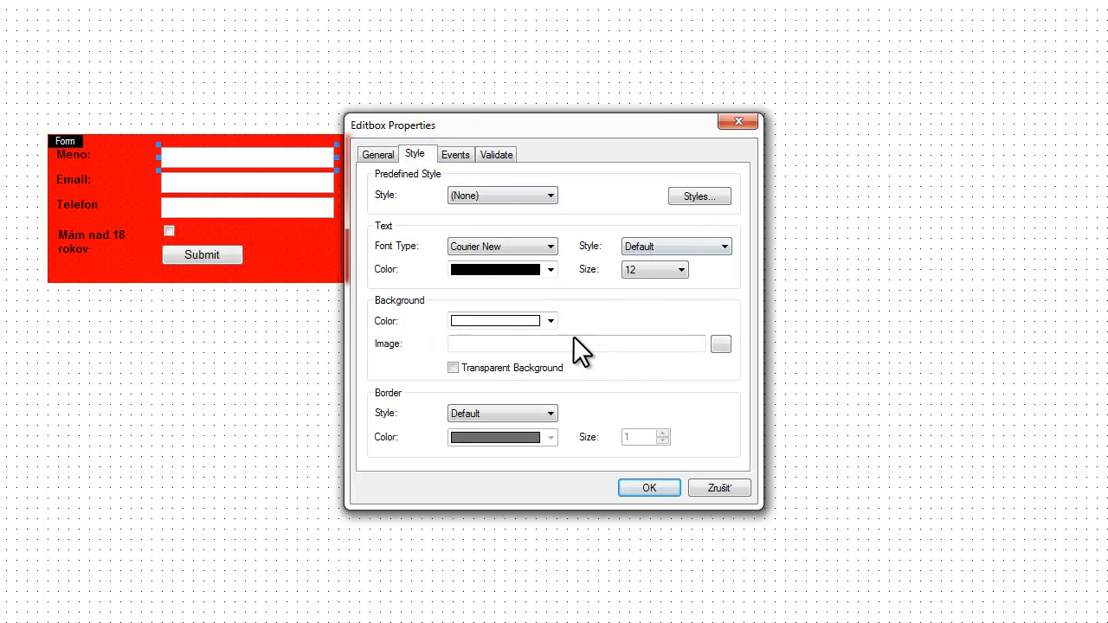
click(452, 154)
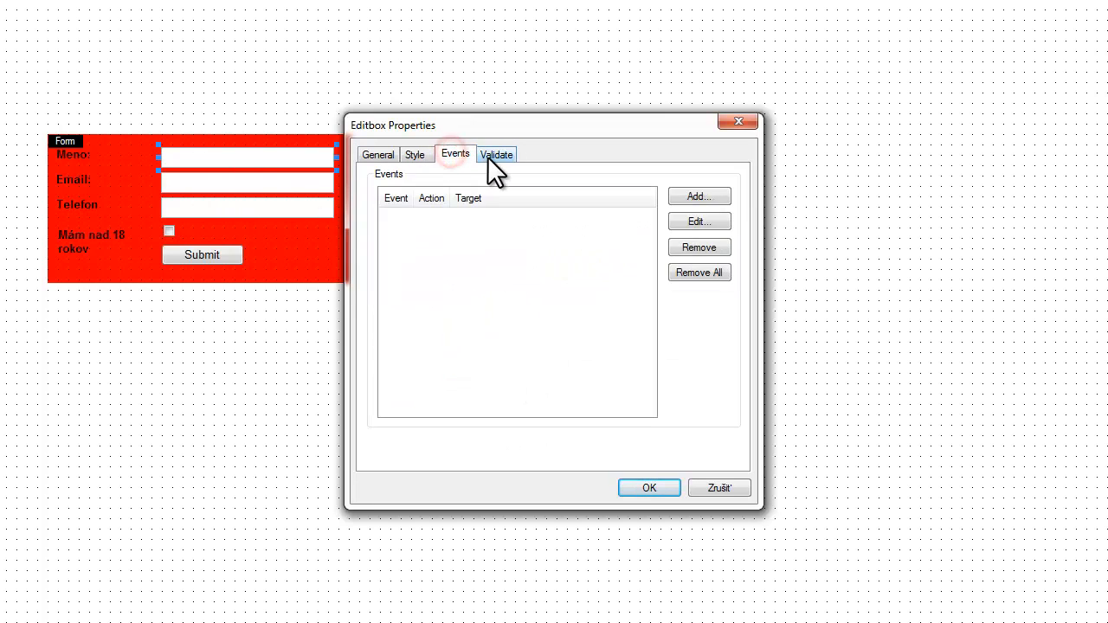
click(493, 156)
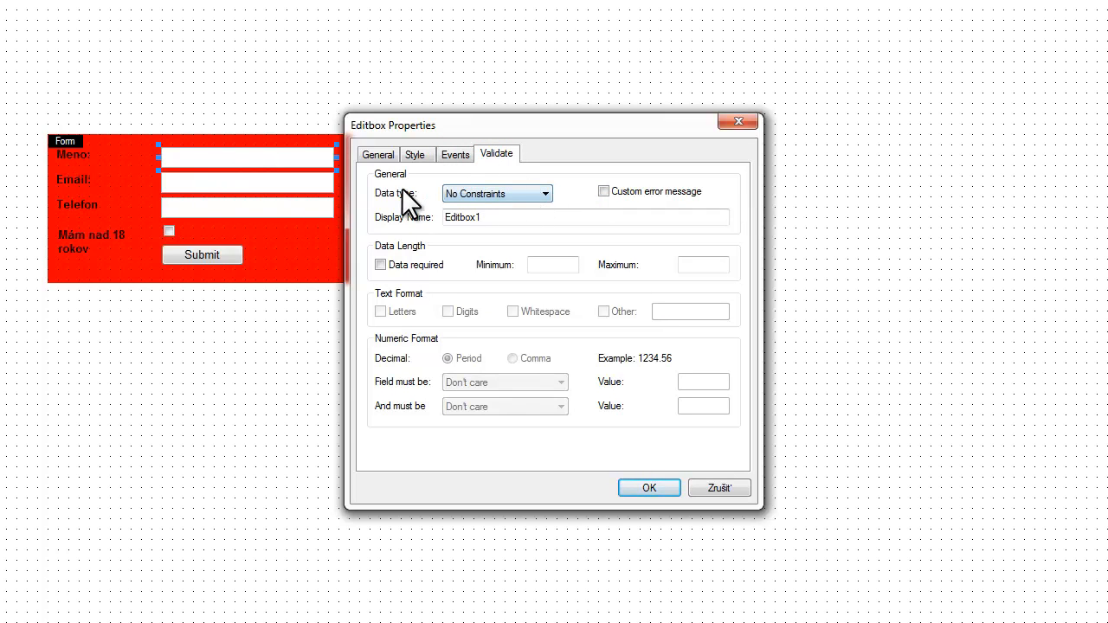
- Validate Meno as Text with custom error 'Zadajte text do 20 znakov spravne'
click(533, 196)
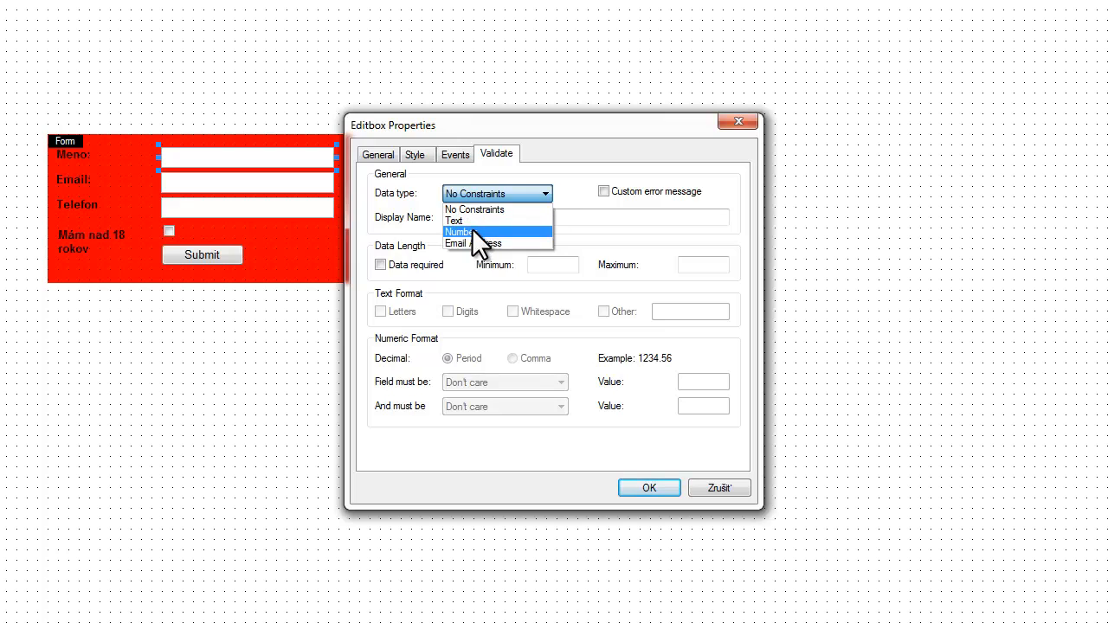
click(481, 219)
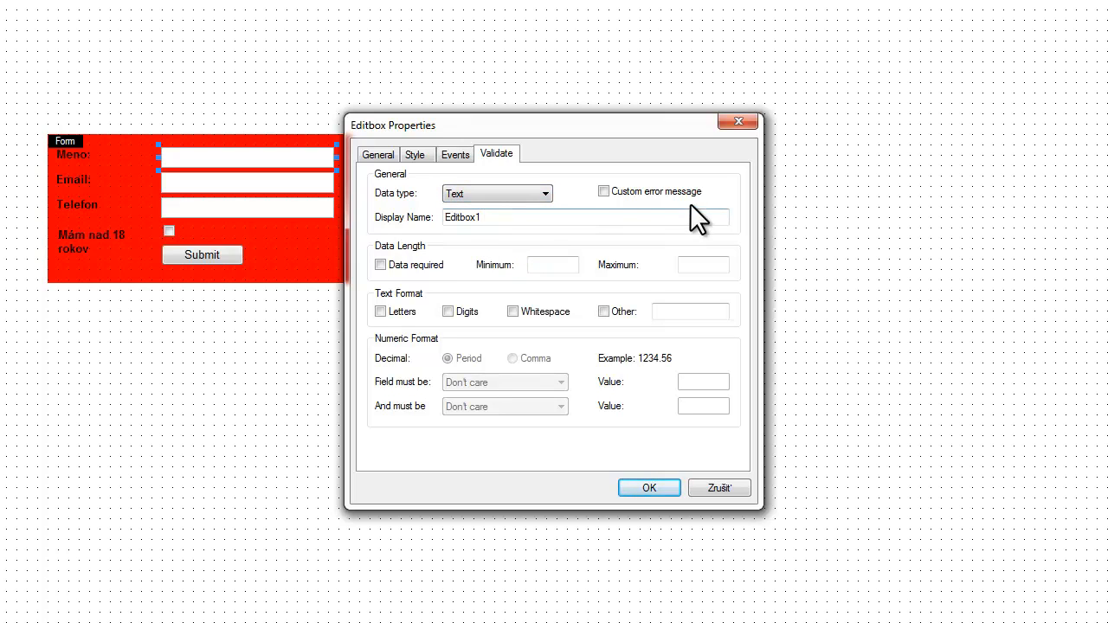
click(606, 192)
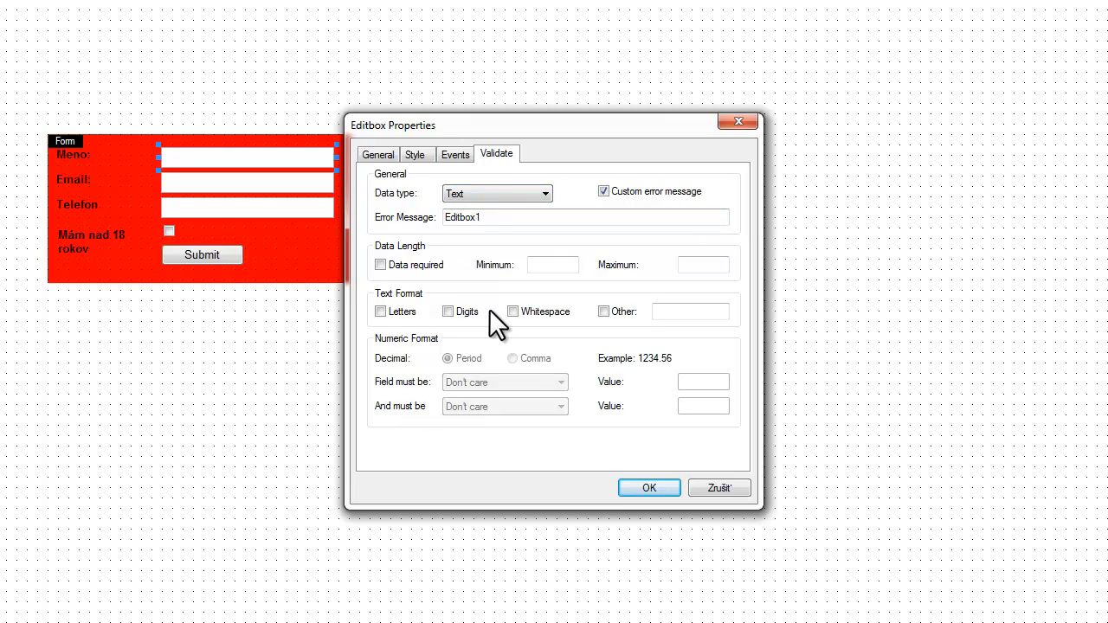
double_click(514, 221)
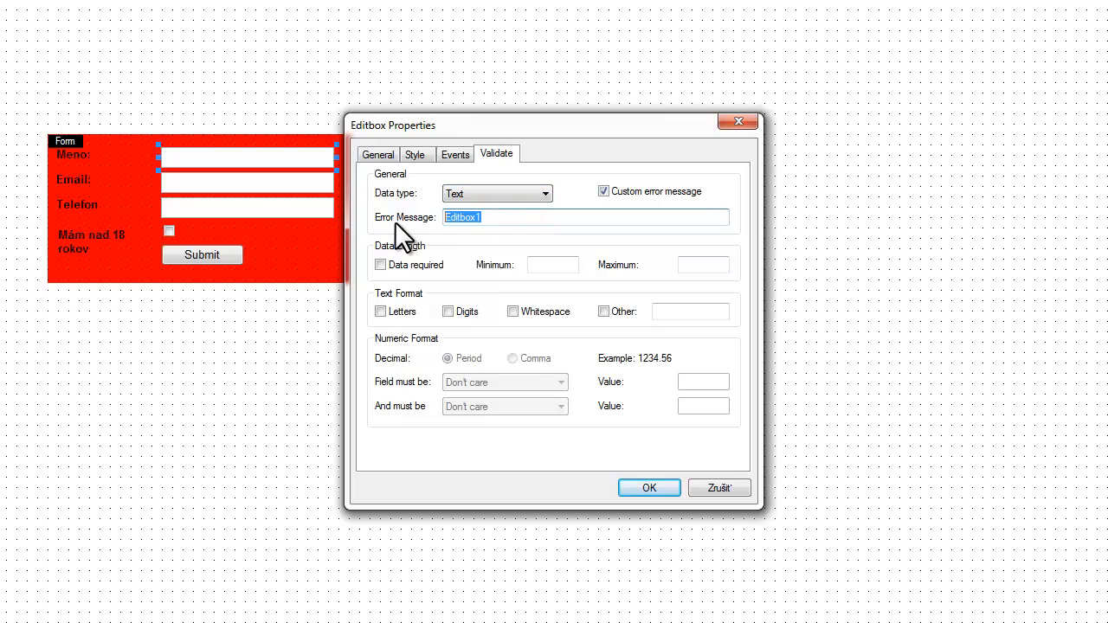
text(Zadajte text do 20 zna)
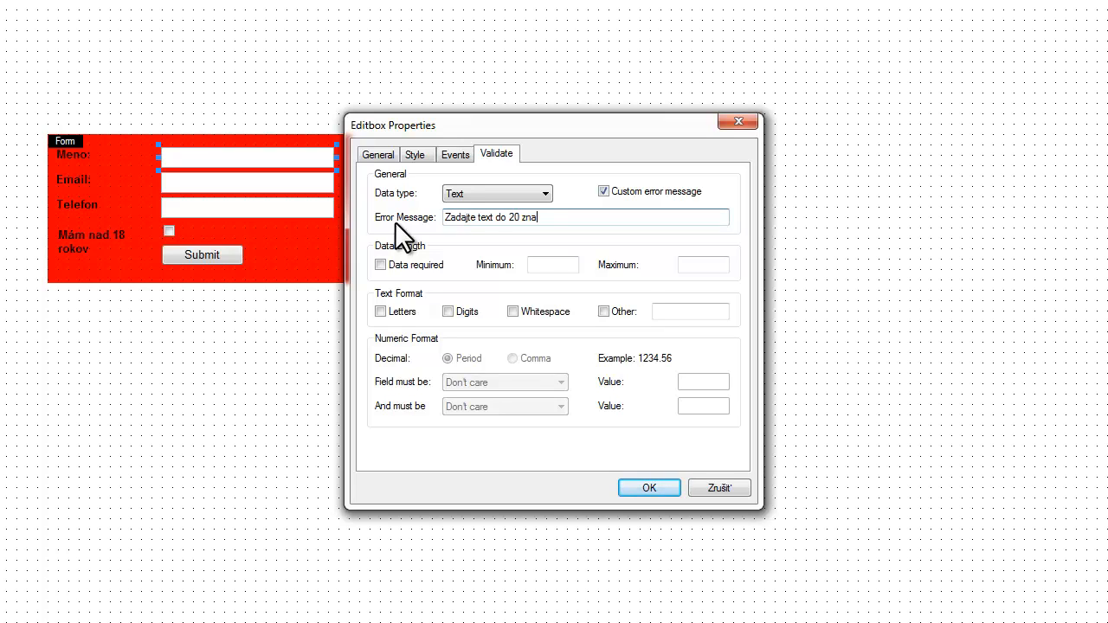
text(kov spravne)
- Make Meno required, 5–20 characters, allowing letters and whitespace, and confirm
click(381, 265)
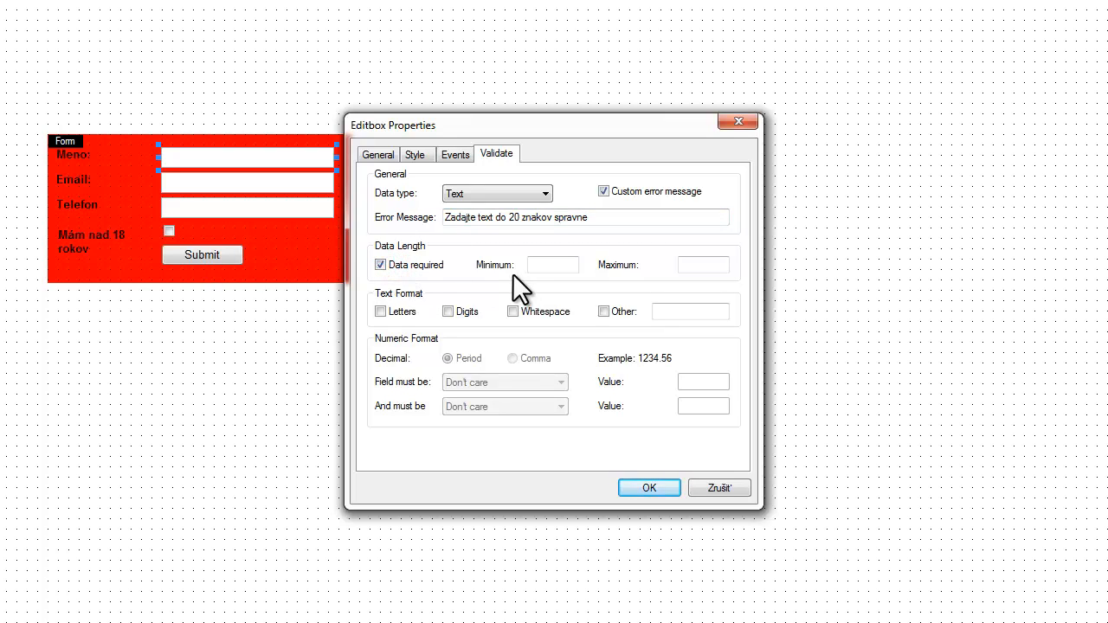
click(551, 265)
text(5)
text(20)
click(380, 311)
click(513, 311)
click(642, 486)
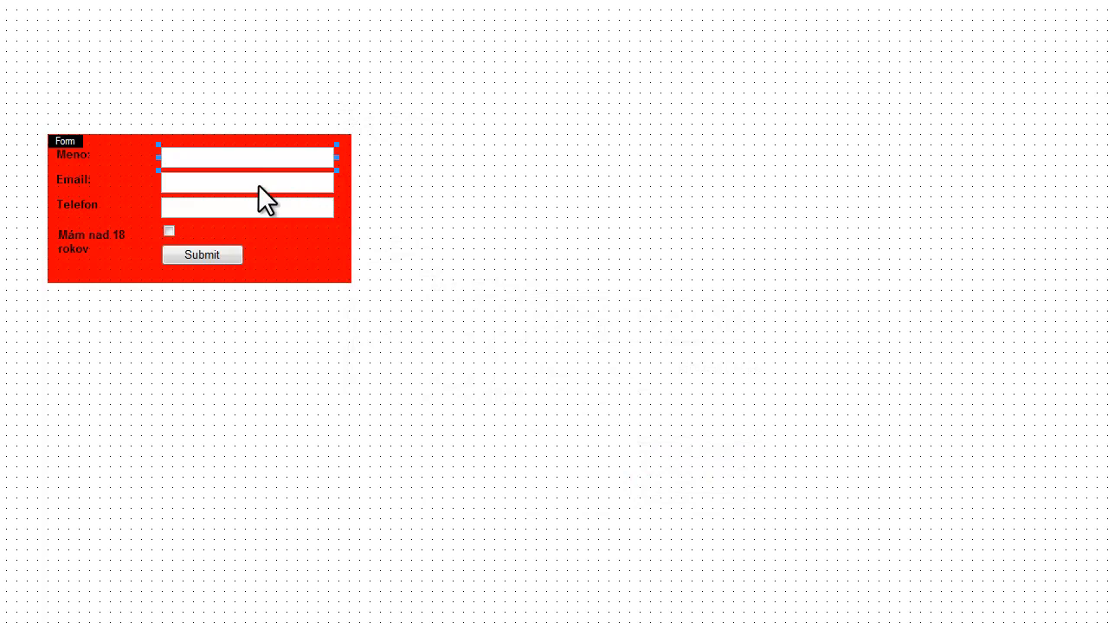
- Label the Email box 'Email:' and set its validation data type to Email Address
double_click(258, 185)
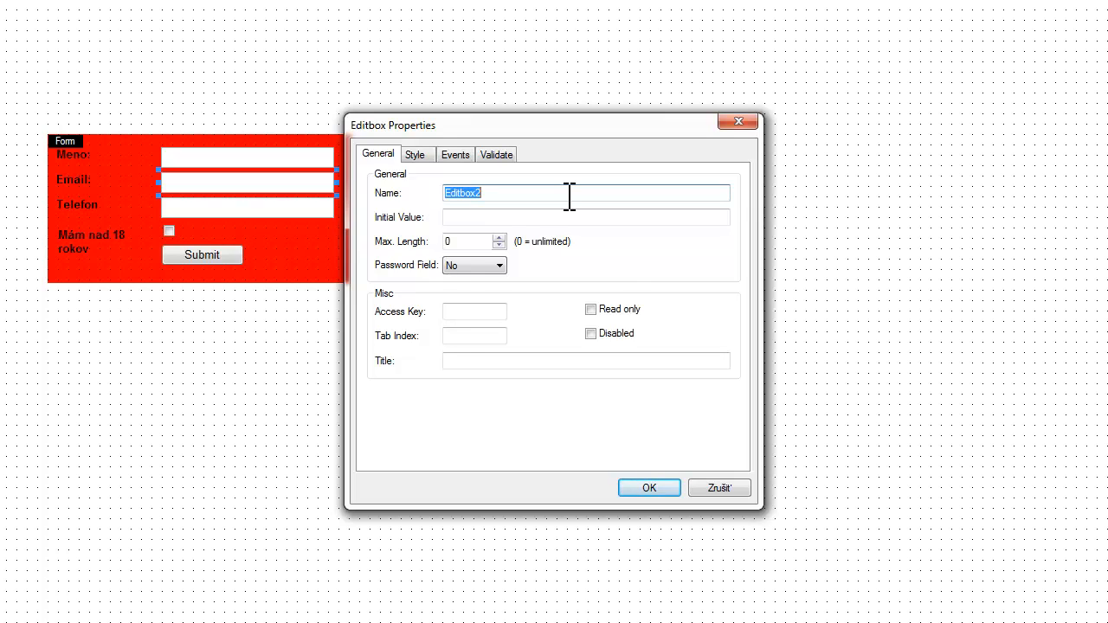
text(Email:)
click(416, 154)
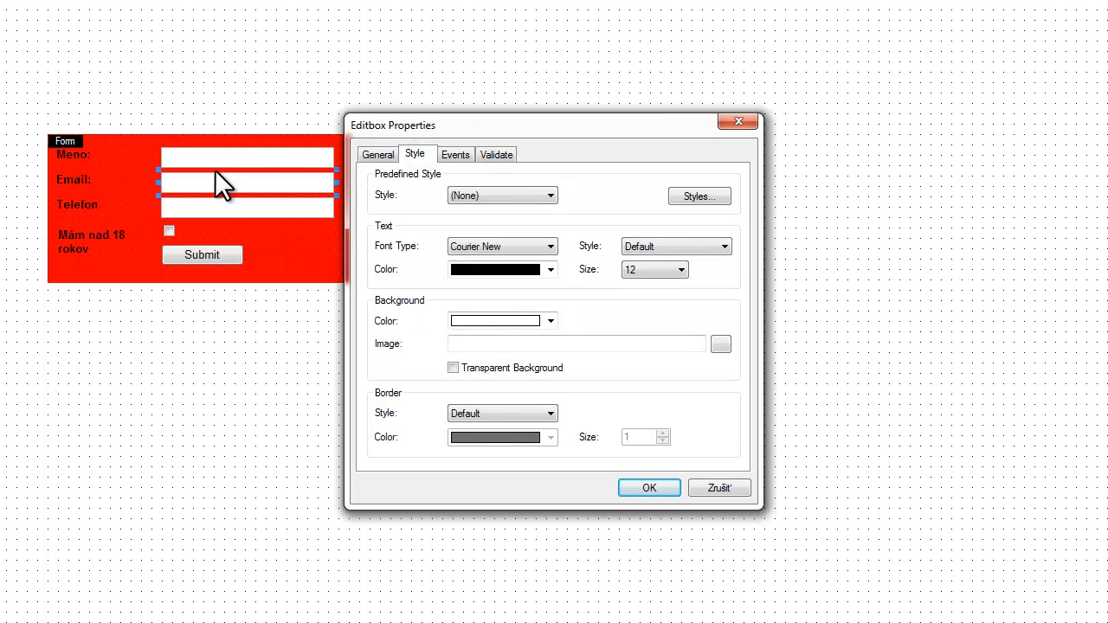
click(455, 154)
click(496, 154)
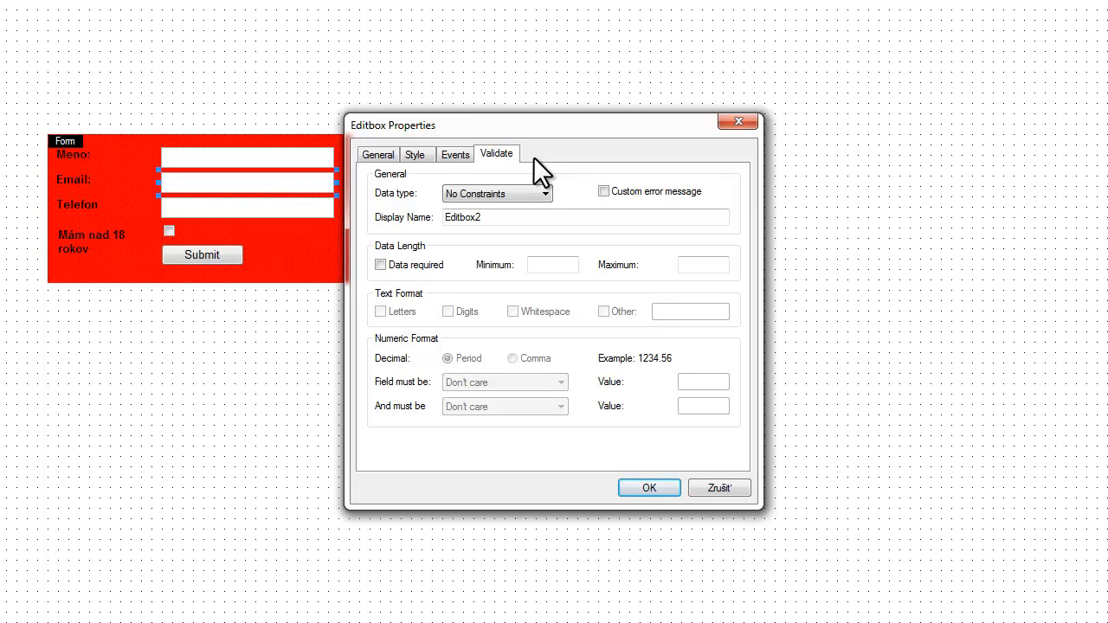
click(541, 184)
click(517, 199)
click(489, 244)
- Use the custom error message 'Zadajte platnú emailovú adresu' instead of the default
click(616, 191)
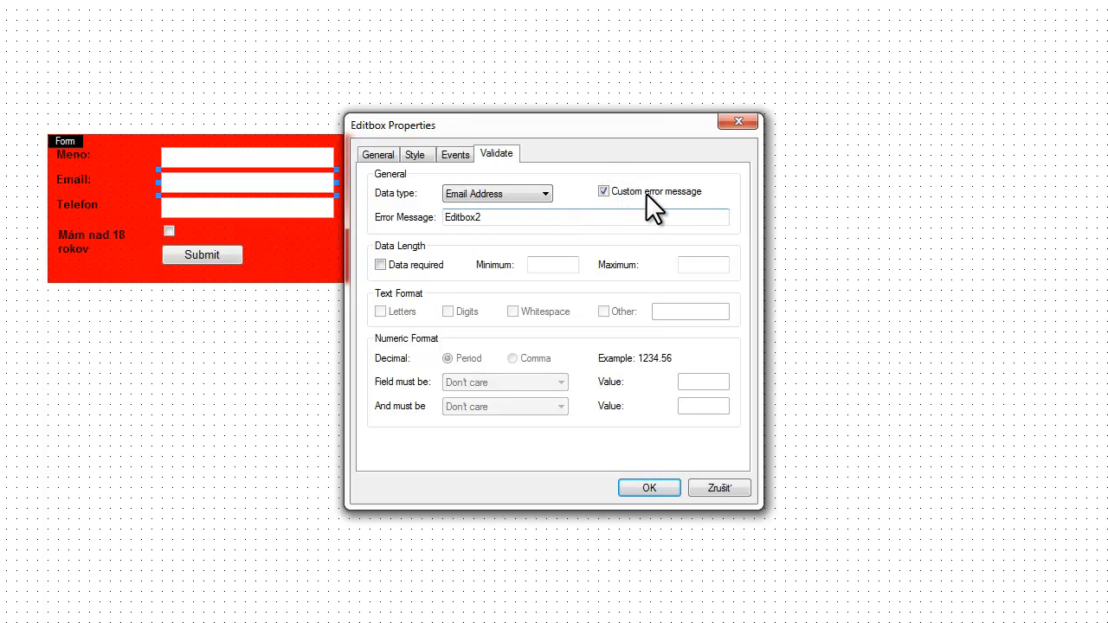
double_click(615, 216)
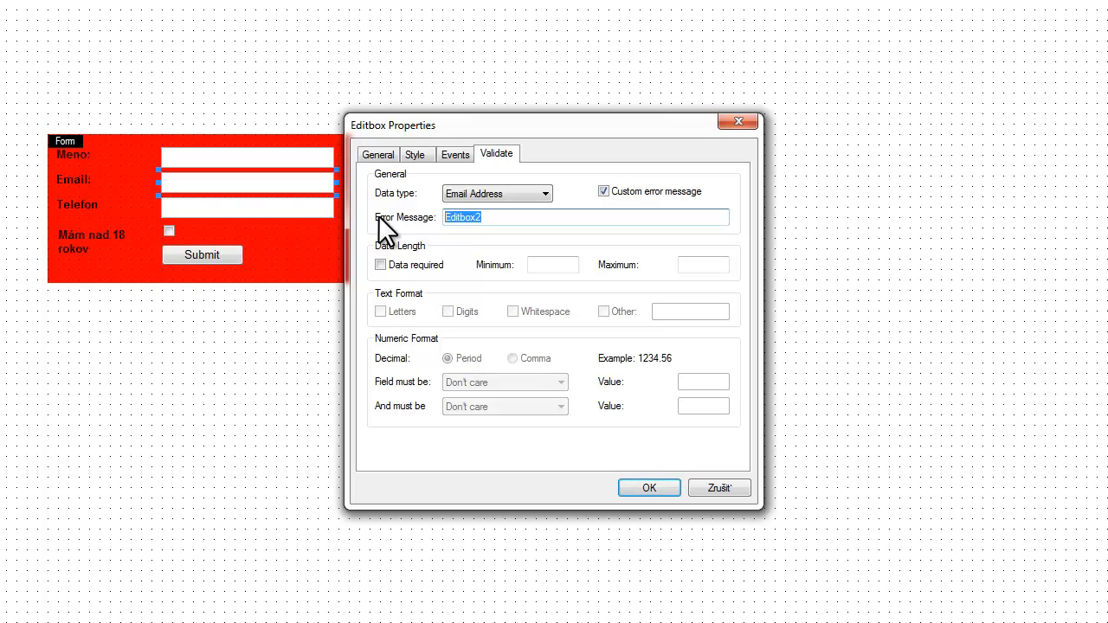
text(Zadajte platnú emailovú adresu)
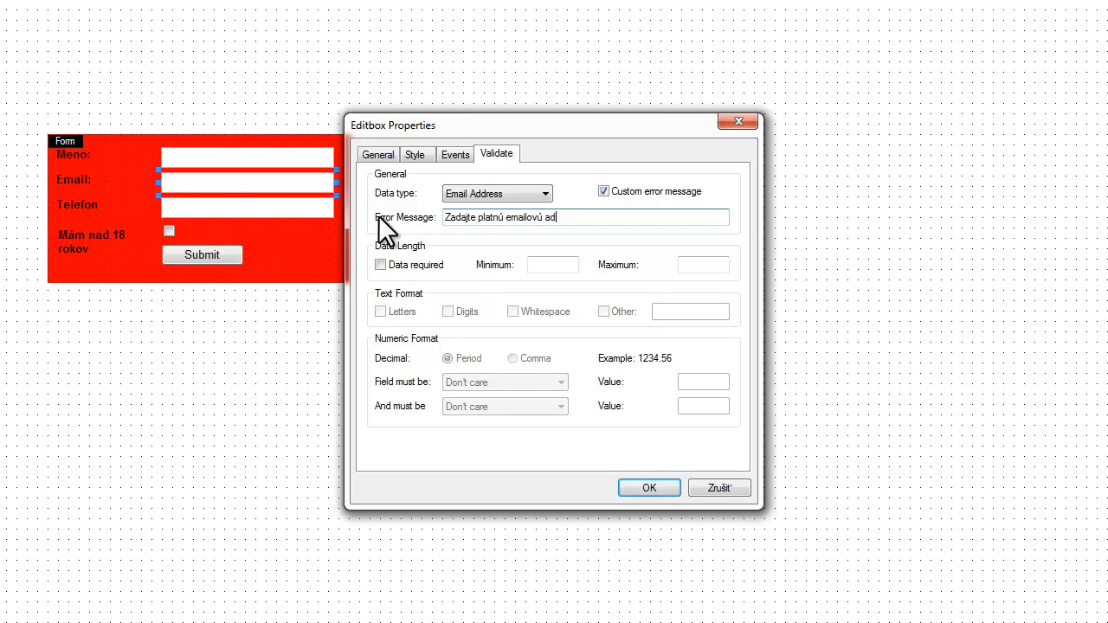
- Make the Email field required with a length of 1 to 20 characters, and confirm
click(380, 265)
click(546, 264)
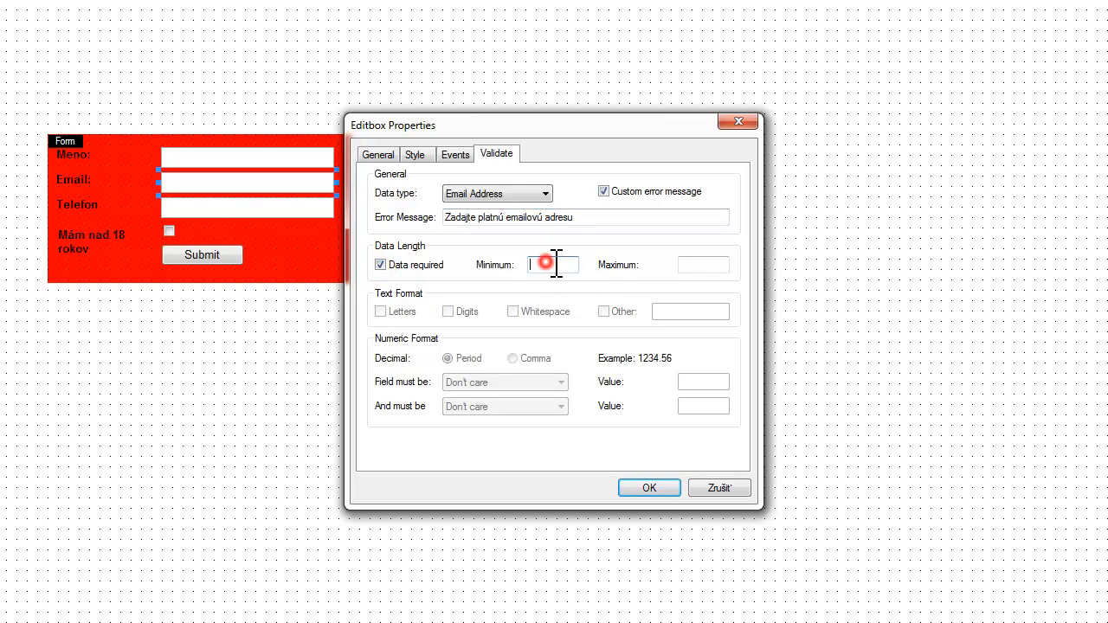
text(1)
click(703, 265)
text(20)
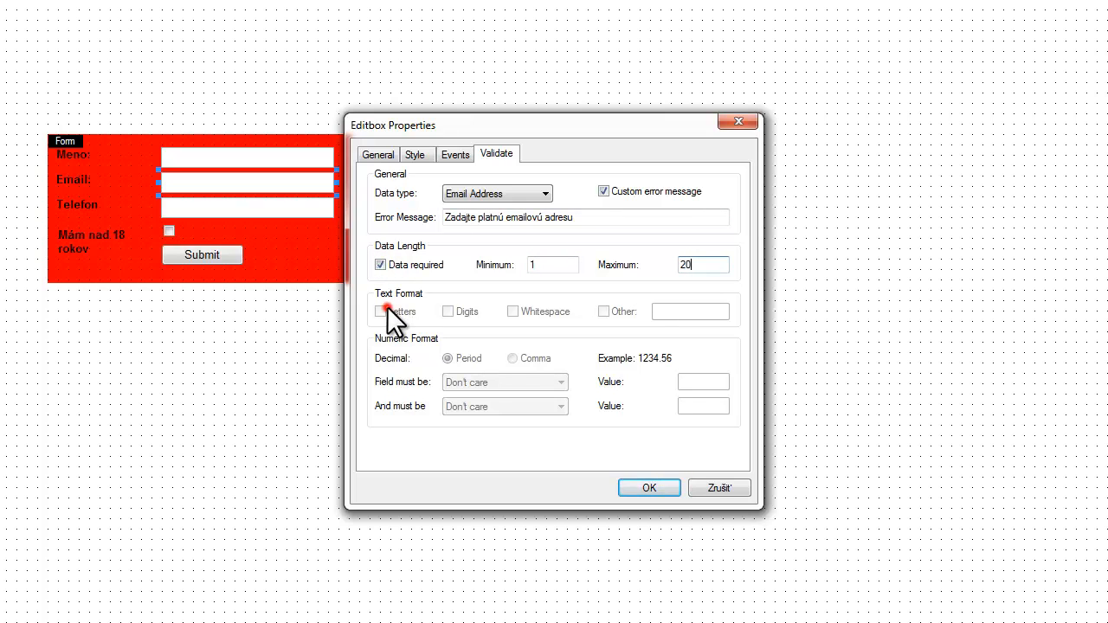
click(558, 268)
click(632, 486)
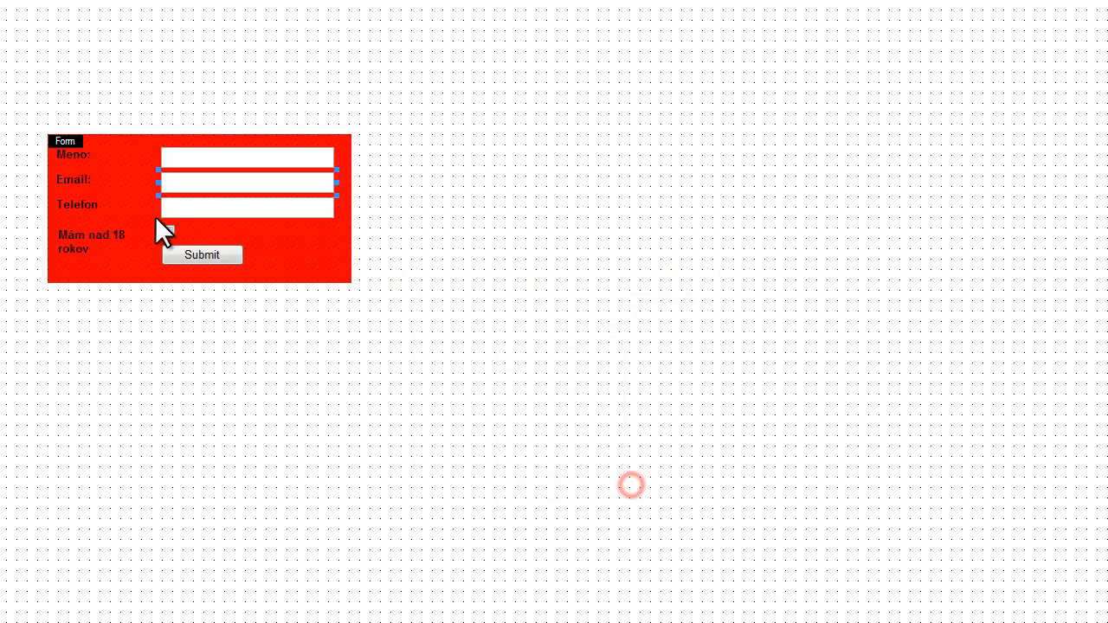
- Name the input Telefon and set its validation data type to Number
double_click(224, 210)
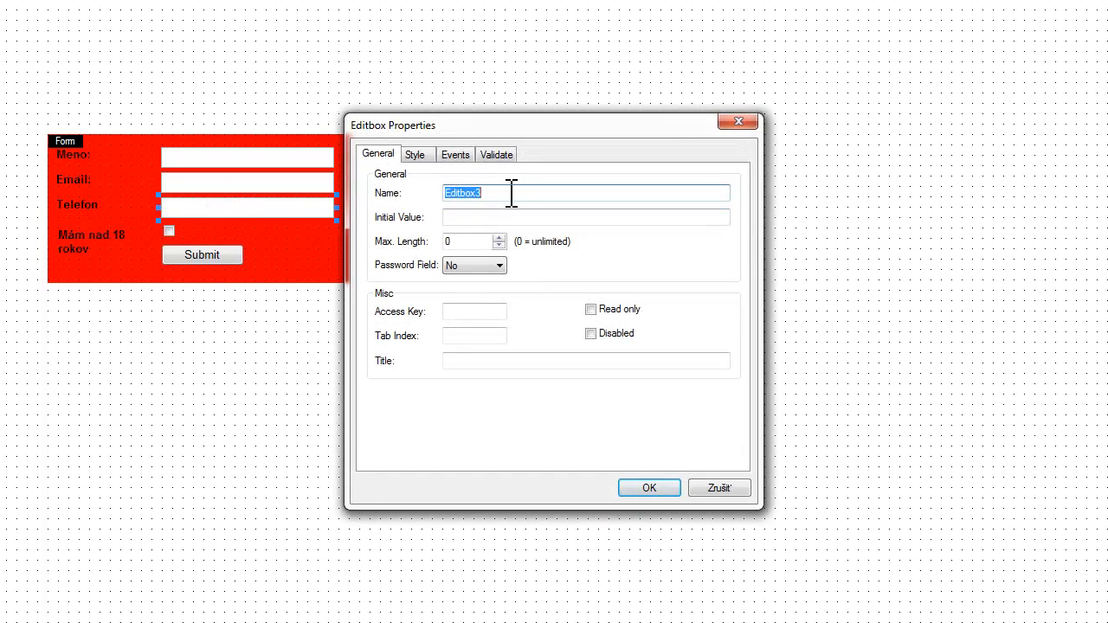
text(Telefon)
click(496, 155)
click(492, 195)
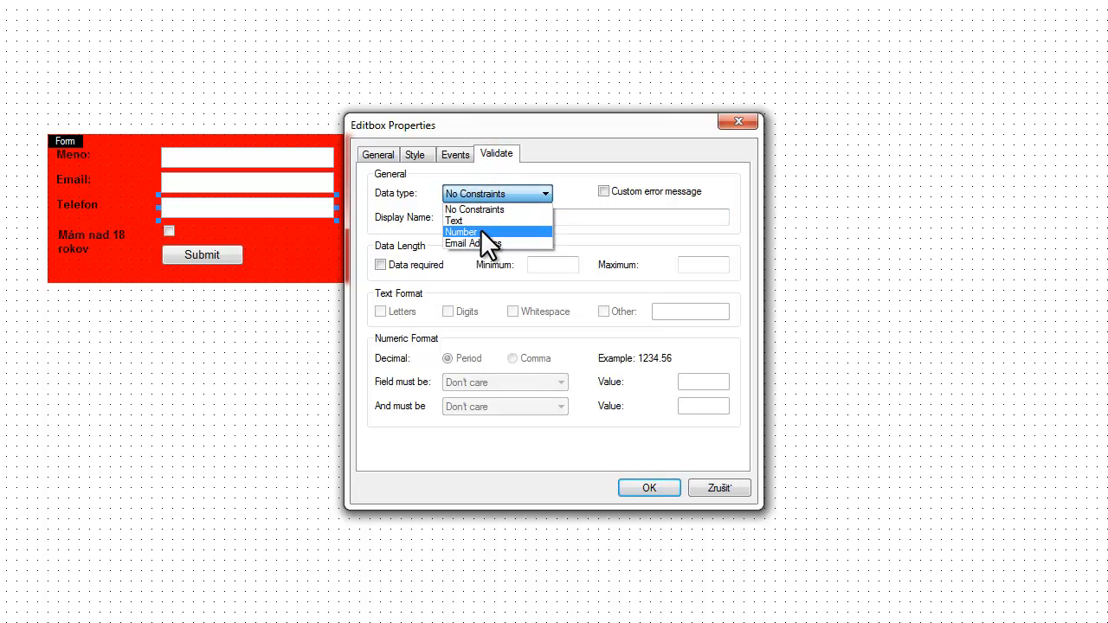
click(476, 230)
- Use the custom error message 'Zadajte Vaše telefónne číslo' for the Telefon field
click(668, 190)
drag(576, 217, 378, 218)
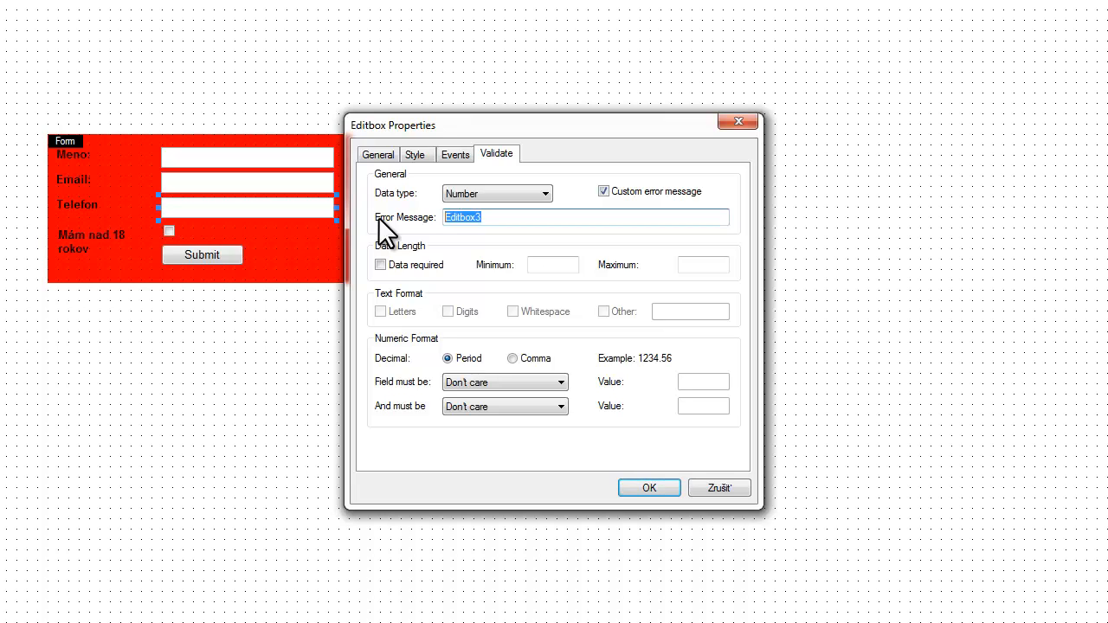
text(Zadajte Vaše telefónne číslo)
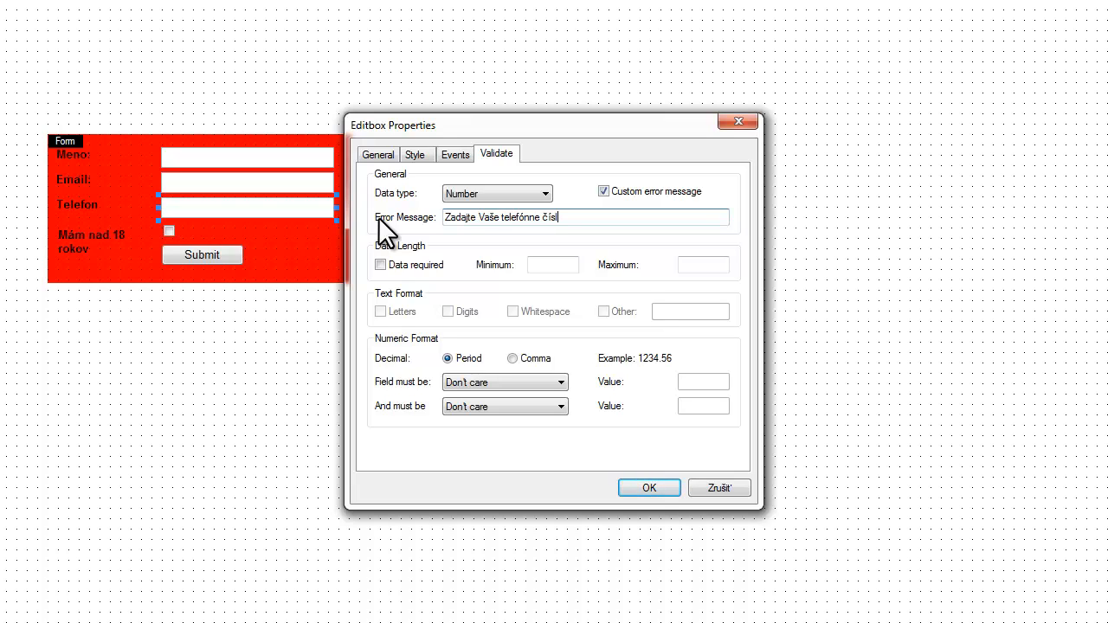
- Make Telefon required with minimum and maximum length 10, and confirm
click(432, 264)
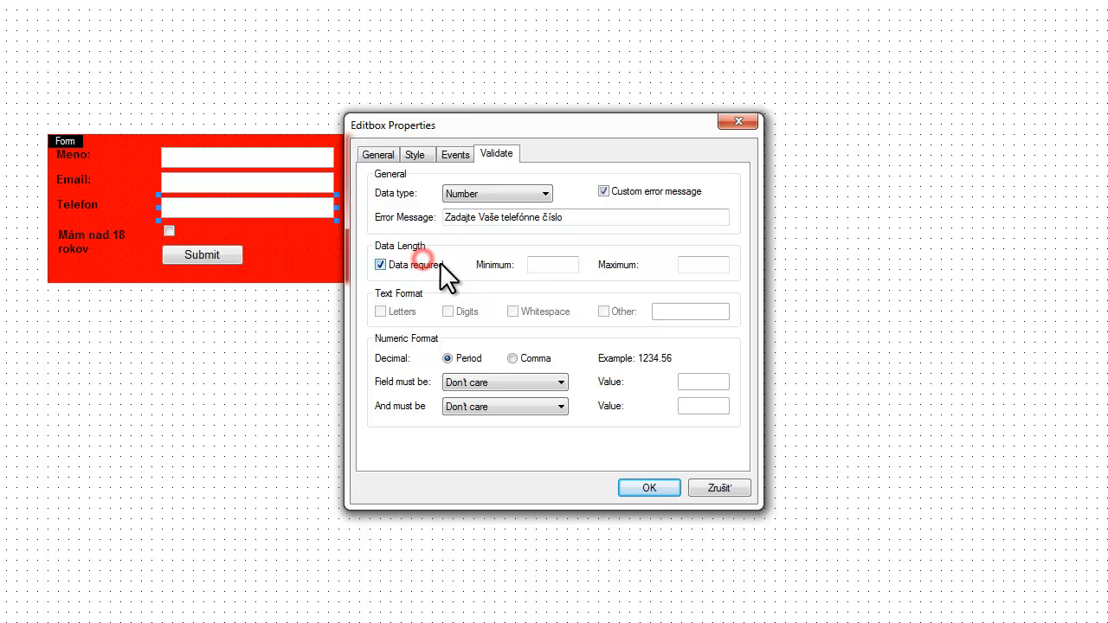
click(554, 268)
text(10)
click(705, 267)
text(10)
click(648, 487)
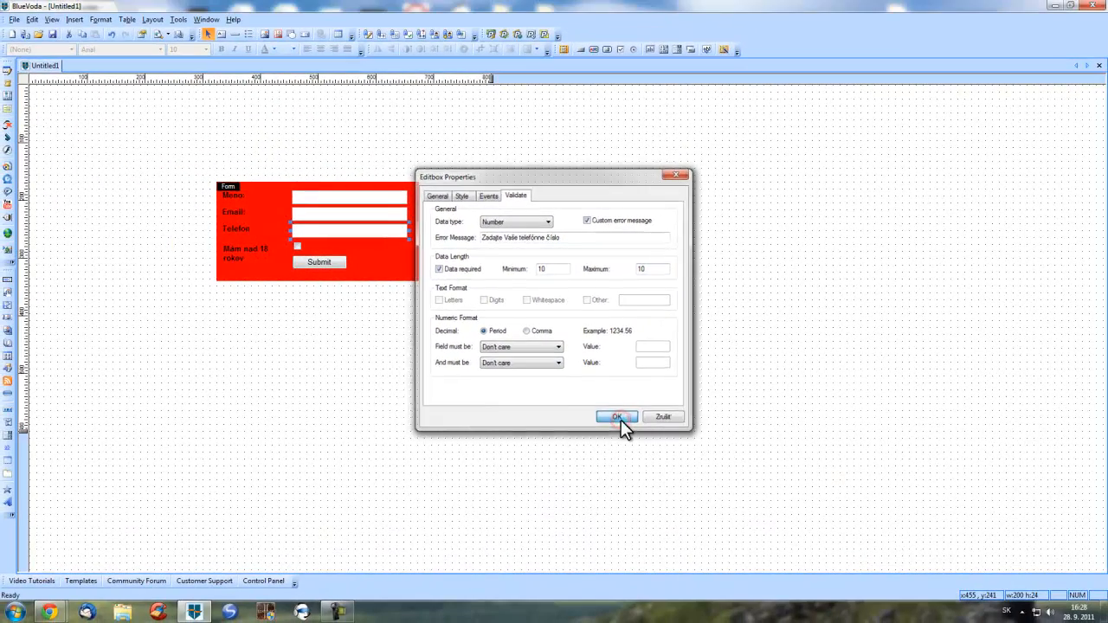
double_click(298, 246)
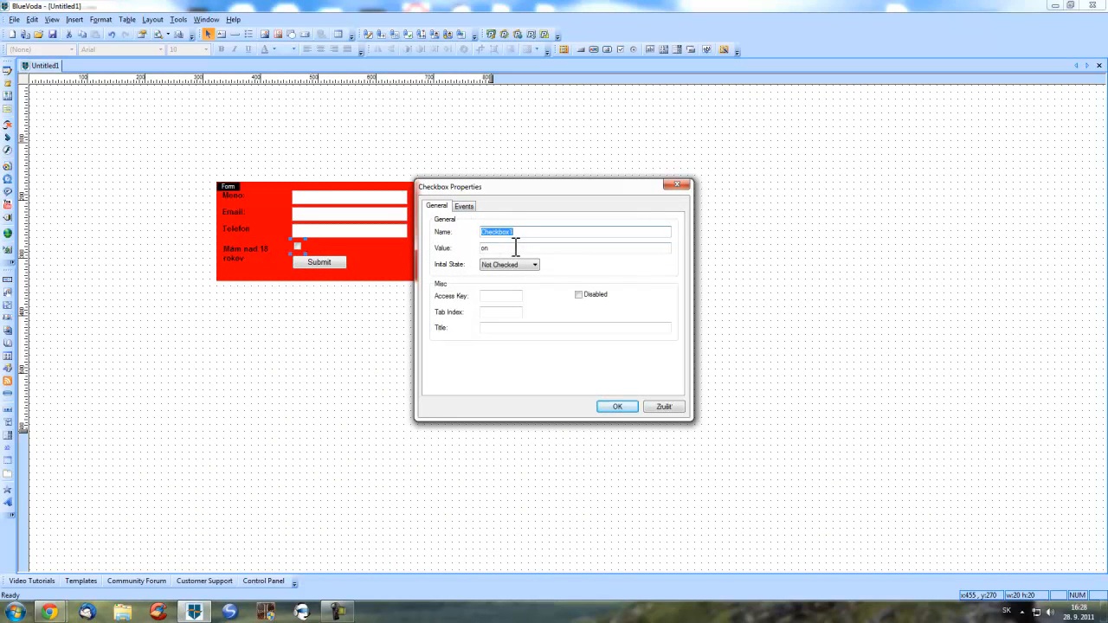
drag(522, 249, 433, 249)
click(512, 265)
click(502, 283)
click(507, 263)
click(505, 275)
click(507, 264)
click(507, 283)
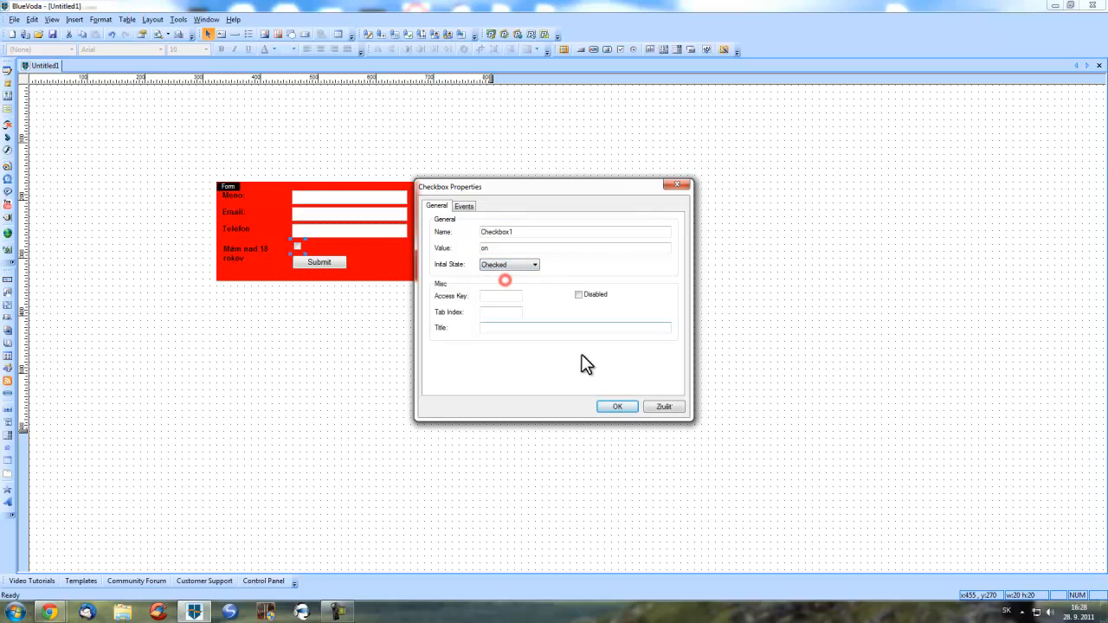
click(611, 407)
double_click(300, 246)
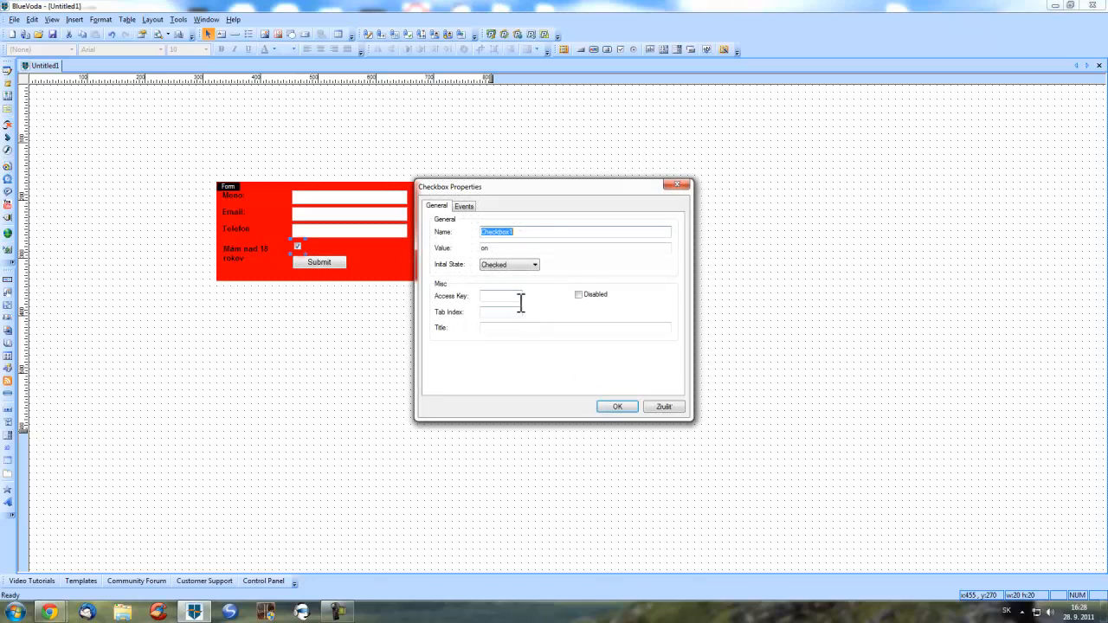
click(508, 265)
click(505, 275)
double_click(566, 230)
click(507, 247)
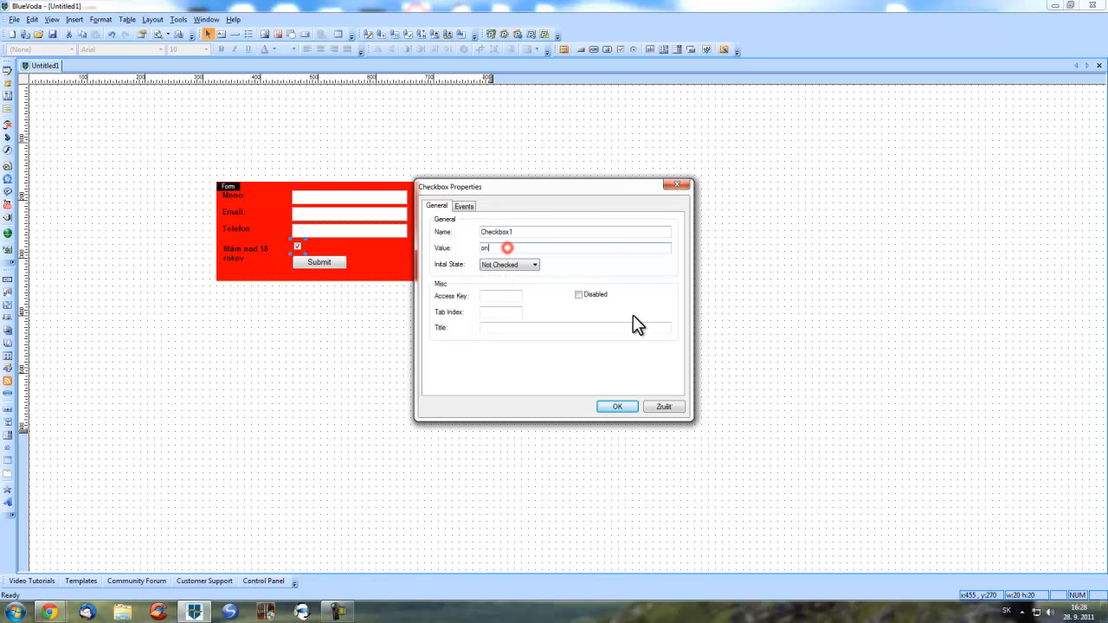
click(610, 407)
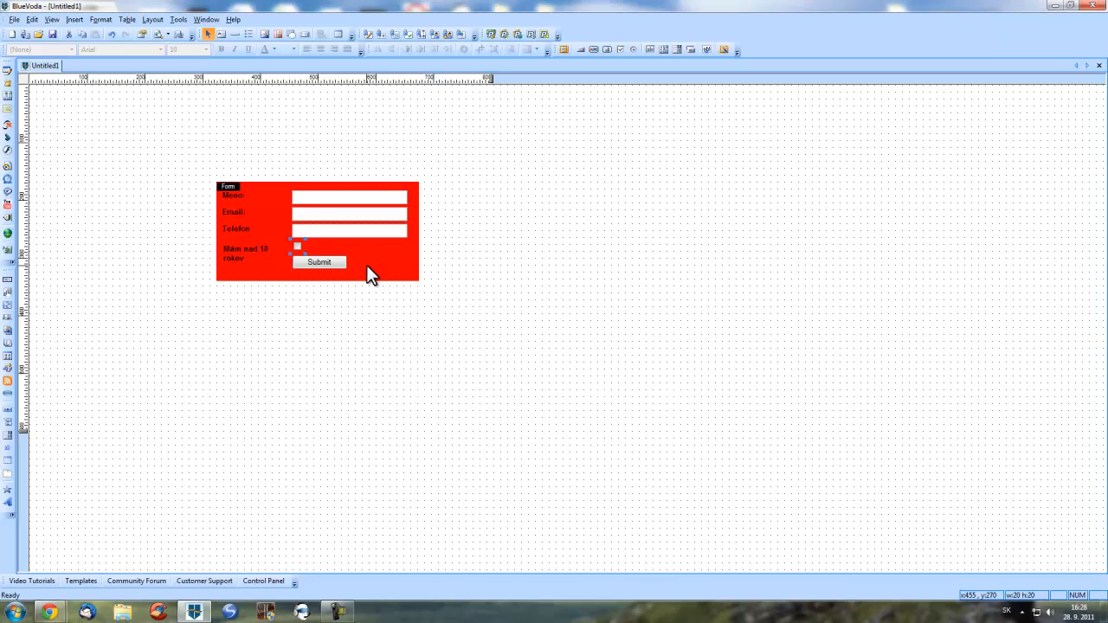
- Preview the form in Chrome, trigger the name-length alert, and enter a full name in Meno
click(157, 35)
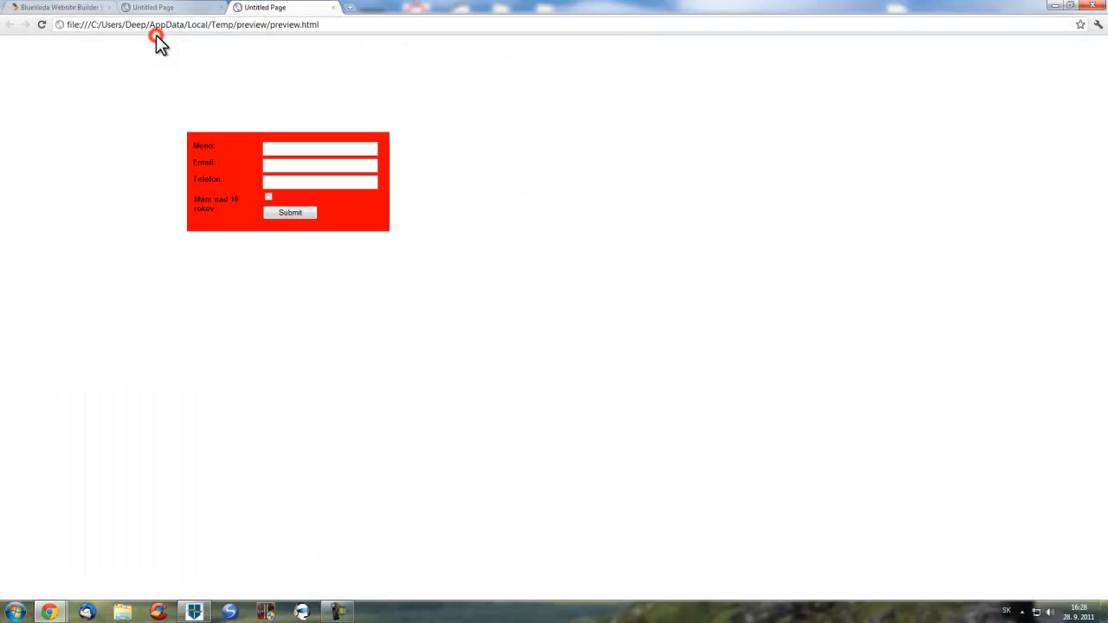
click(293, 148)
click(303, 208)
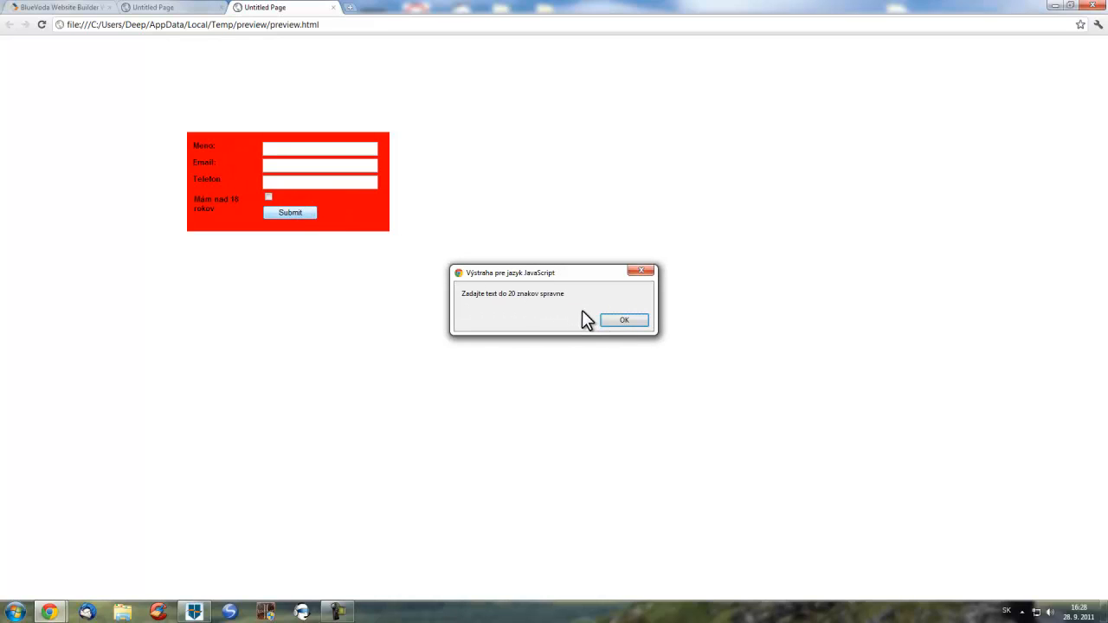
click(631, 319)
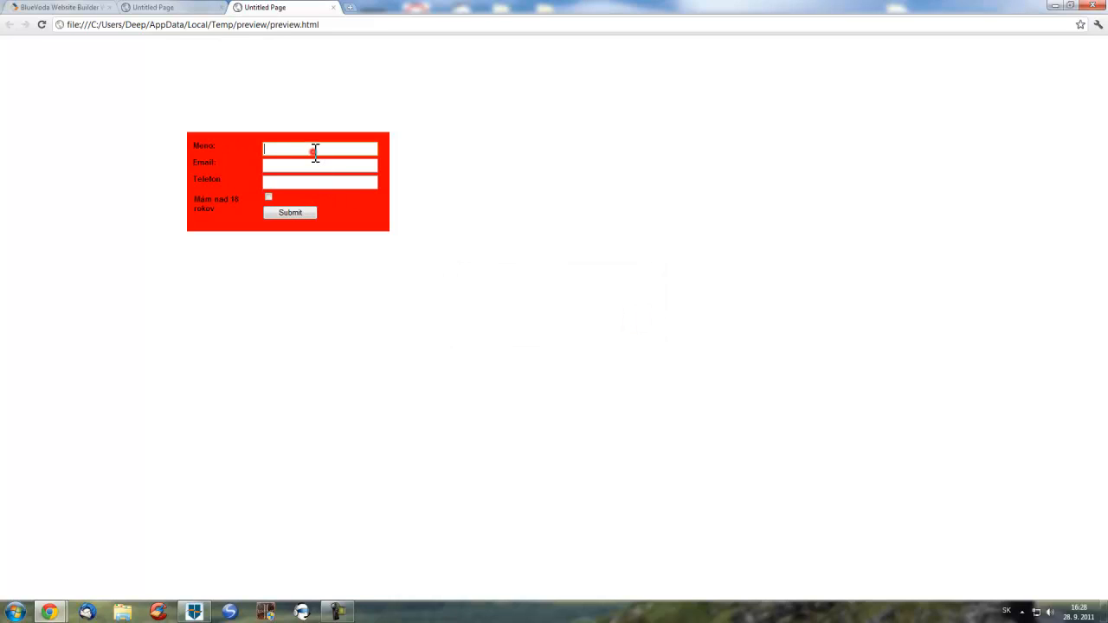
- Trigger the email alert, then fill the Email field with a sample address
click(294, 218)
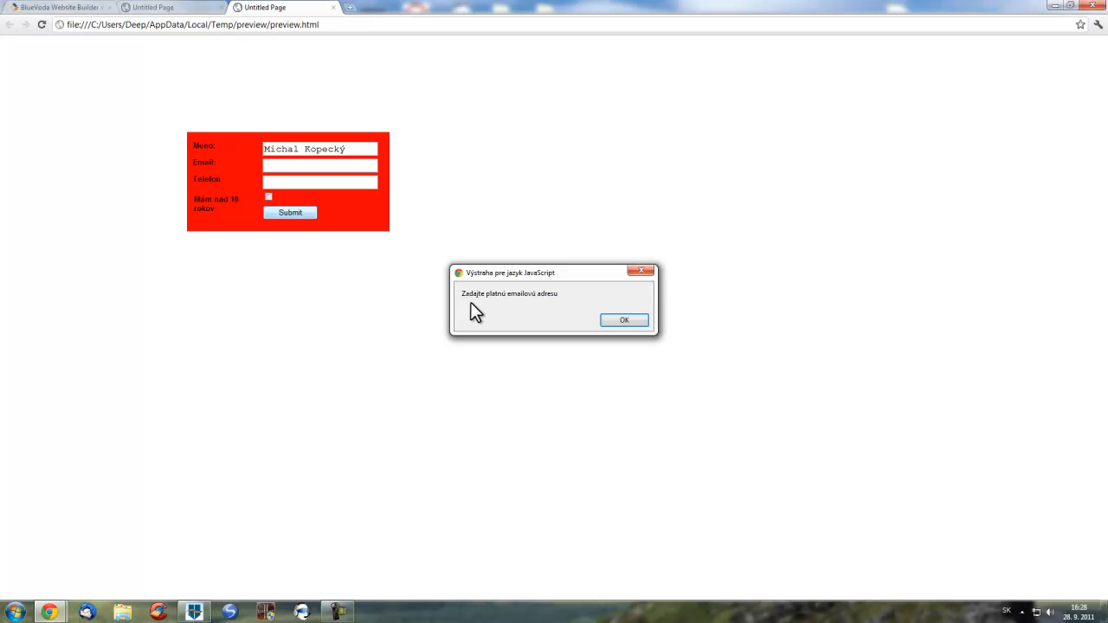
click(630, 319)
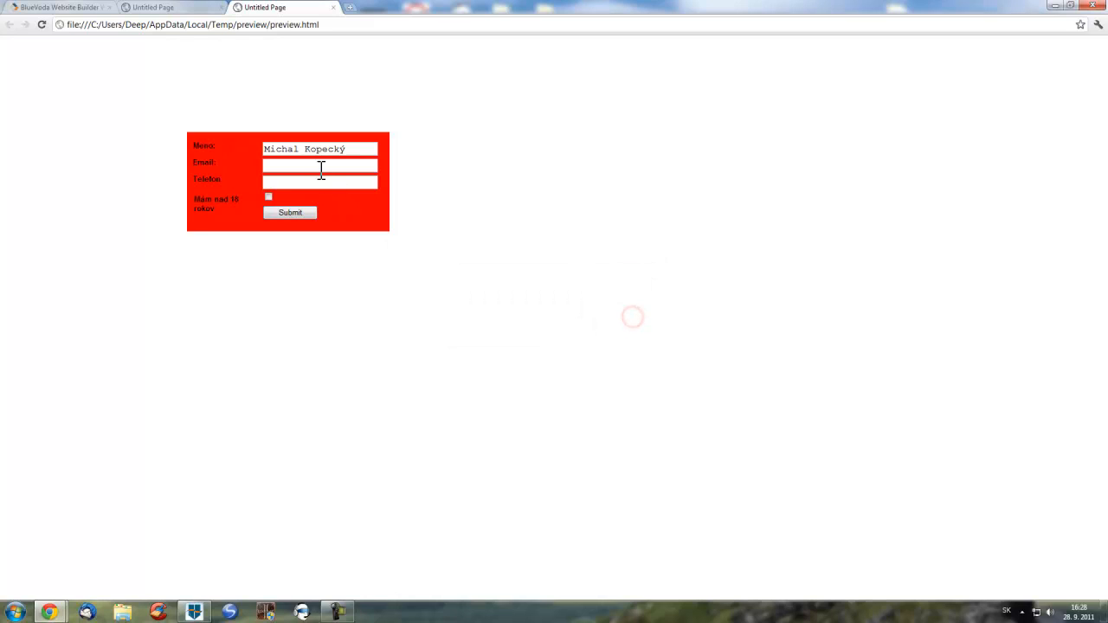
click(318, 166)
text(email)
text(@email.com)
- Test phone validation with an 11-digit Telefon number, then trim it to 10 digits
click(286, 211)
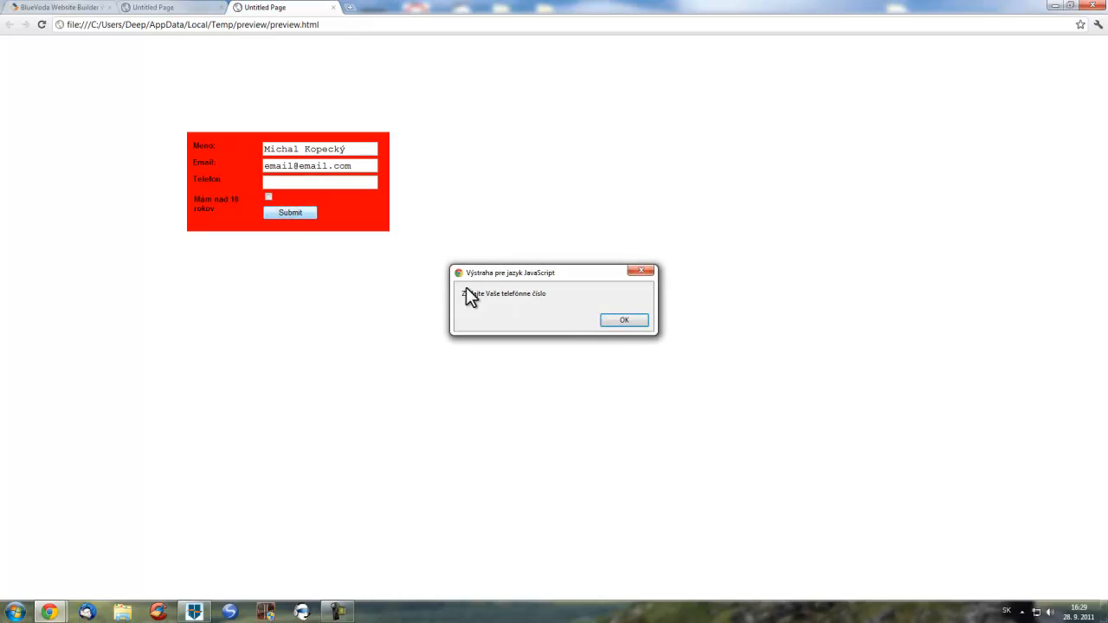
click(624, 320)
click(317, 183)
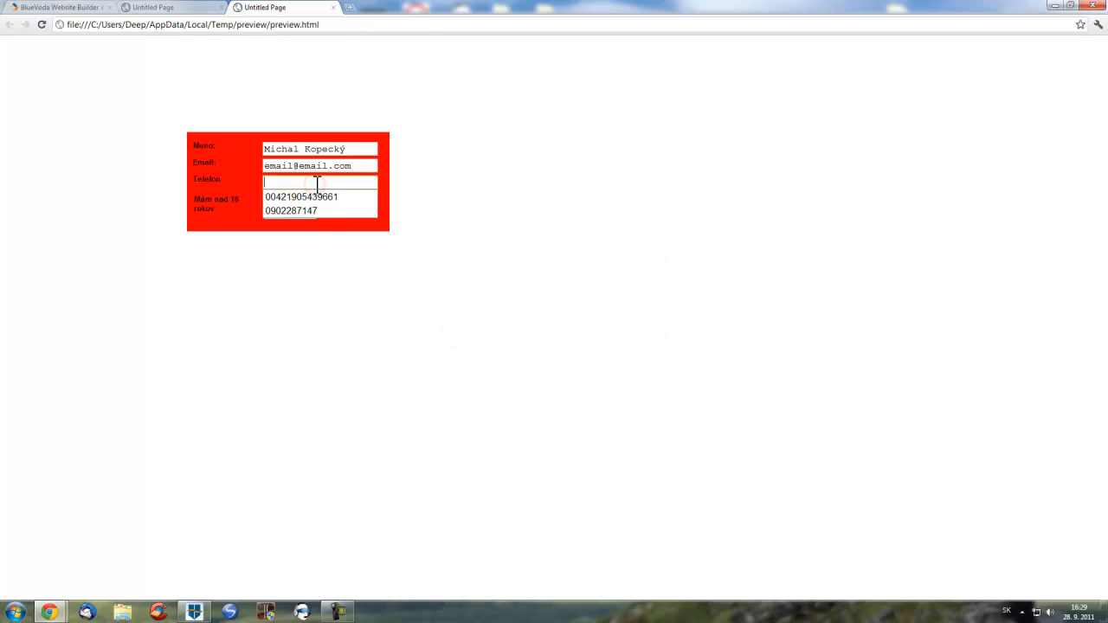
text(0977)
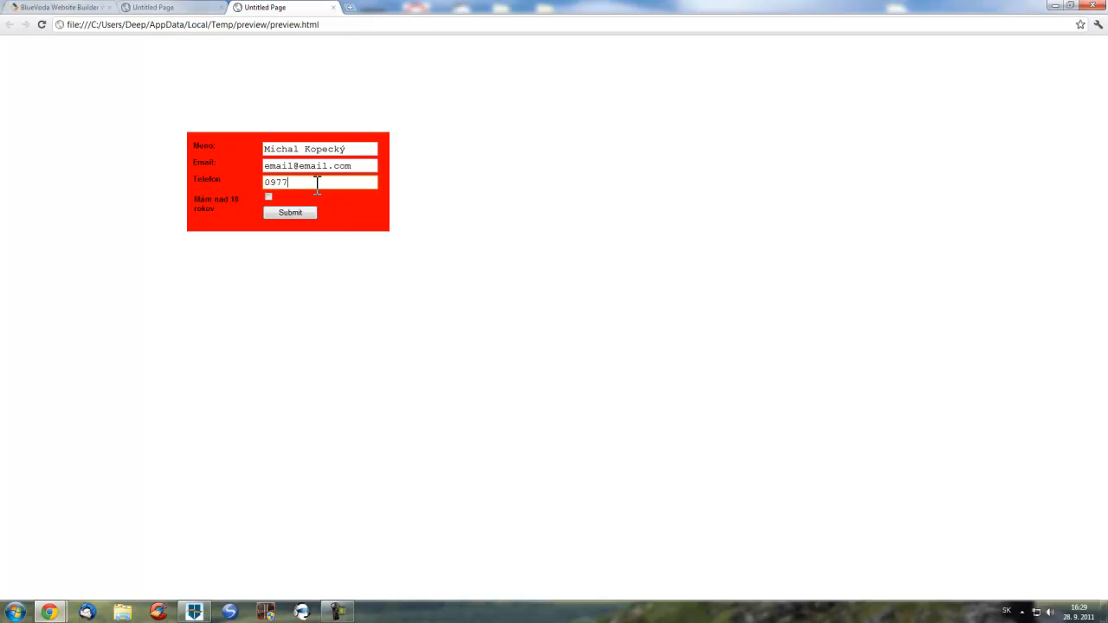
text(7777777)
click(285, 211)
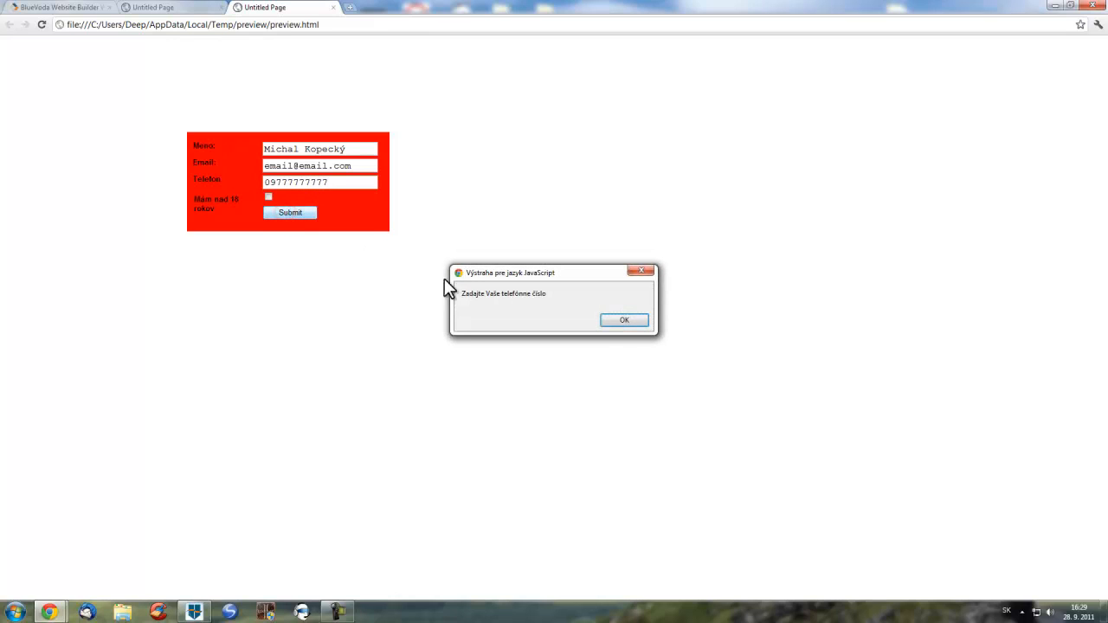
click(623, 320)
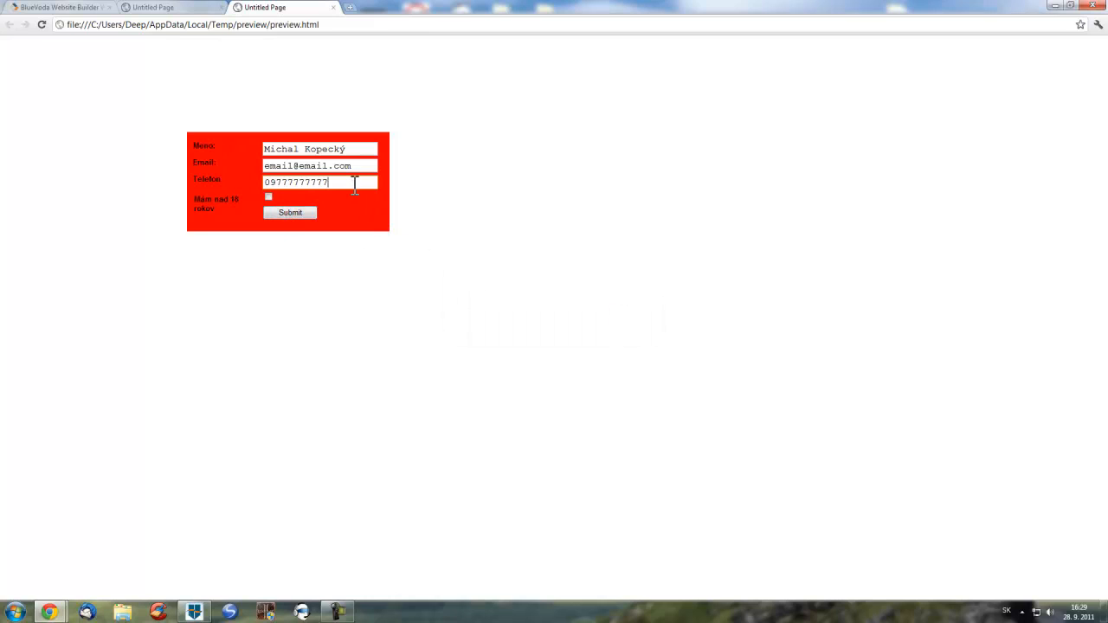
key(BackSpace)
- Submit the form, go back from the file-not-found page to preview.html, and close the preview
click(299, 214)
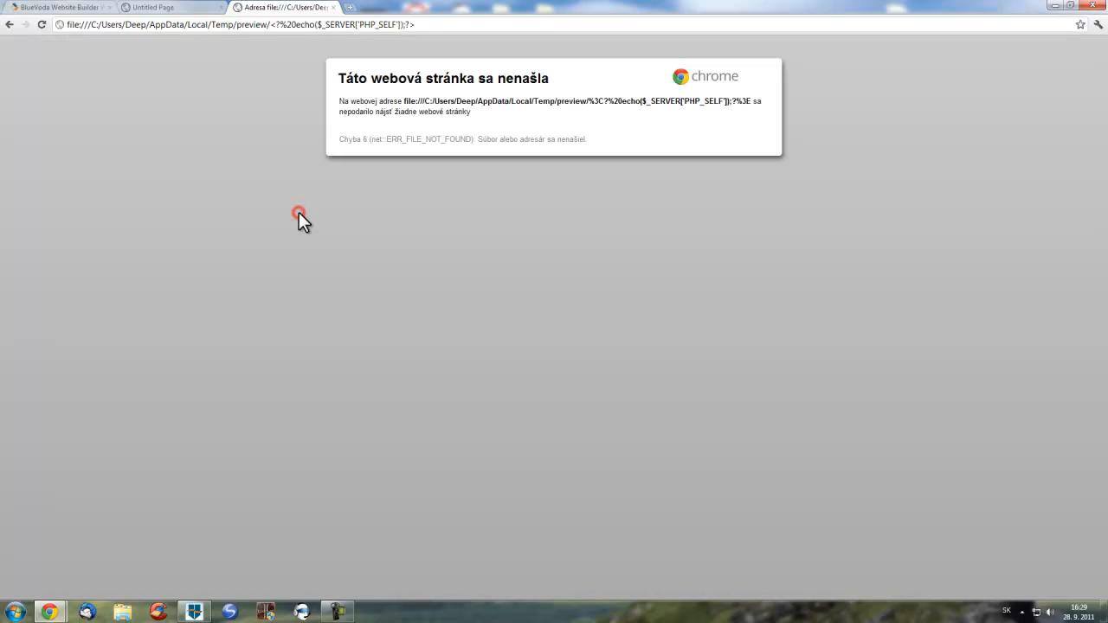
click(9, 25)
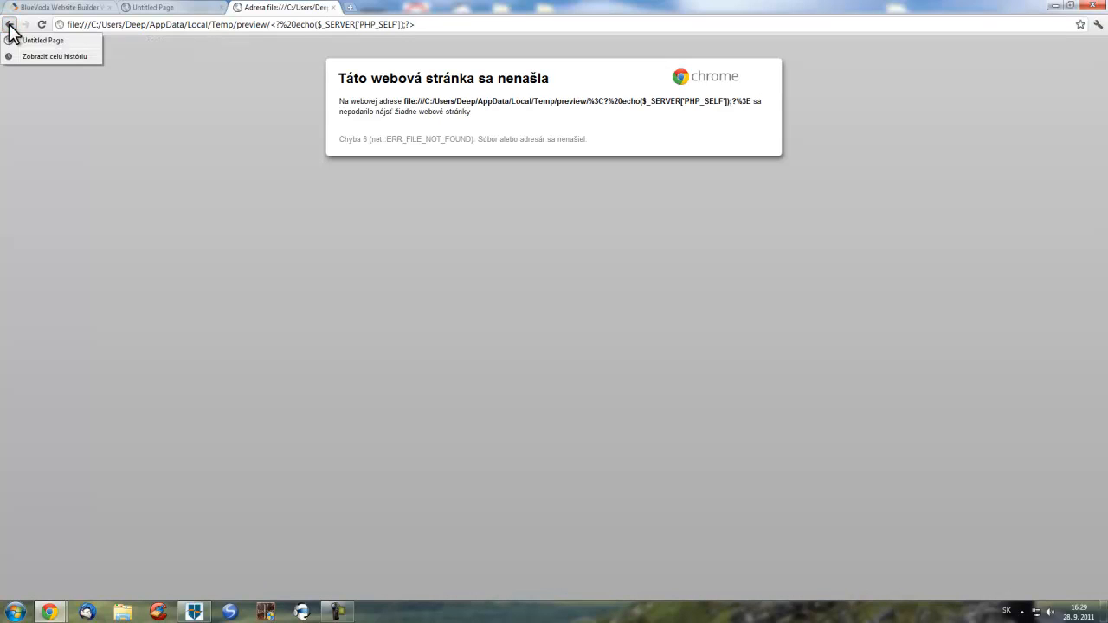
click(10, 28)
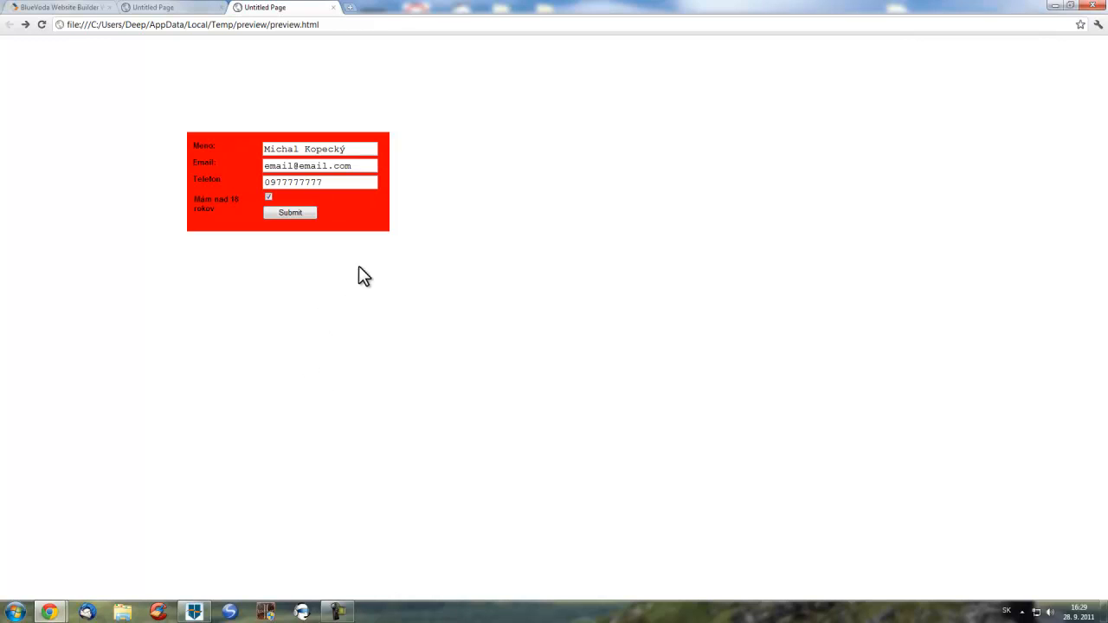
click(333, 7)
click(193, 612)
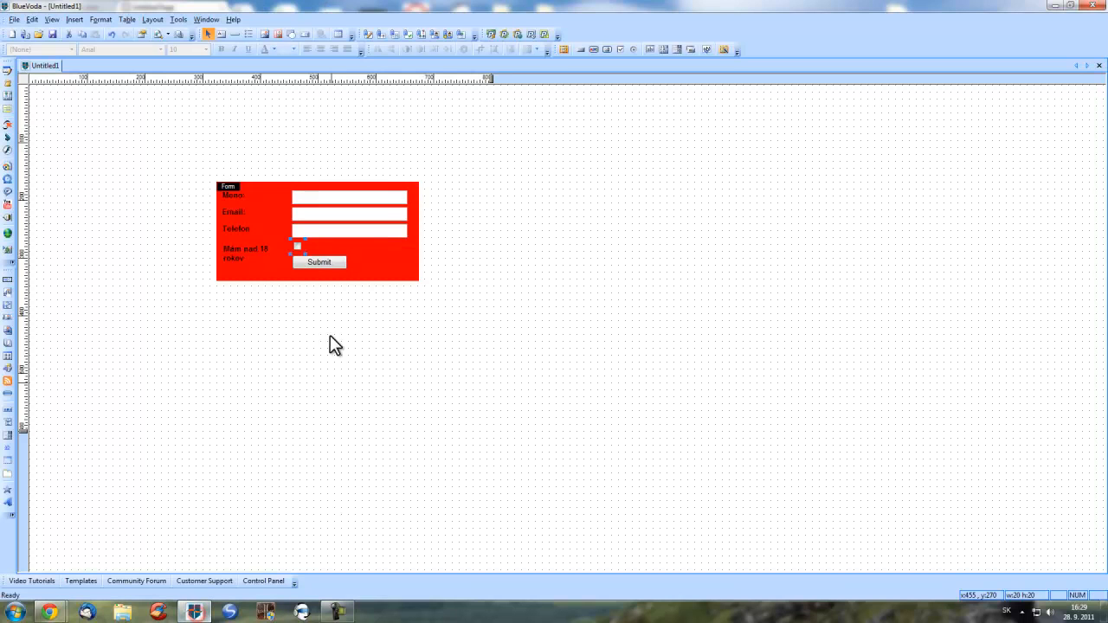
- Delete the red contact form from the page and launch the Form Wizard
click(388, 260)
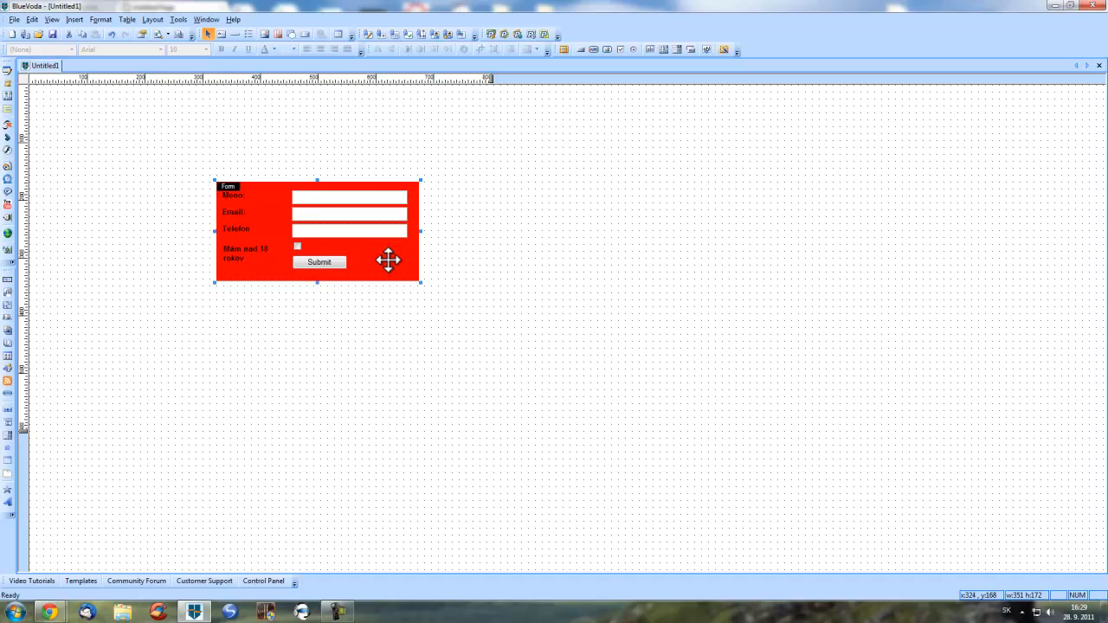
key(Delete)
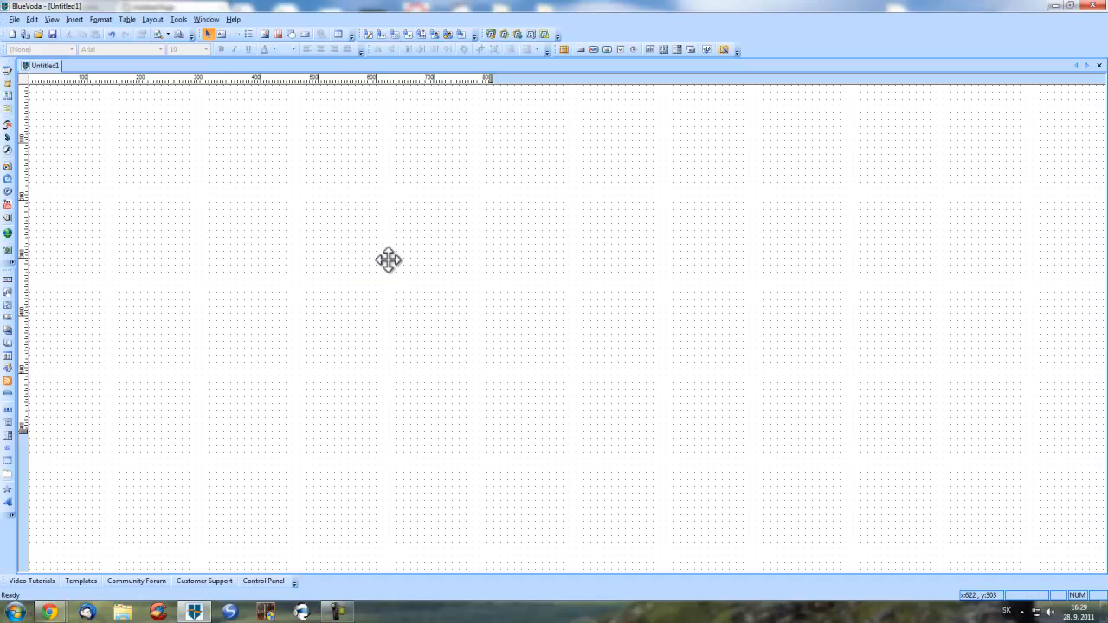
click(722, 50)
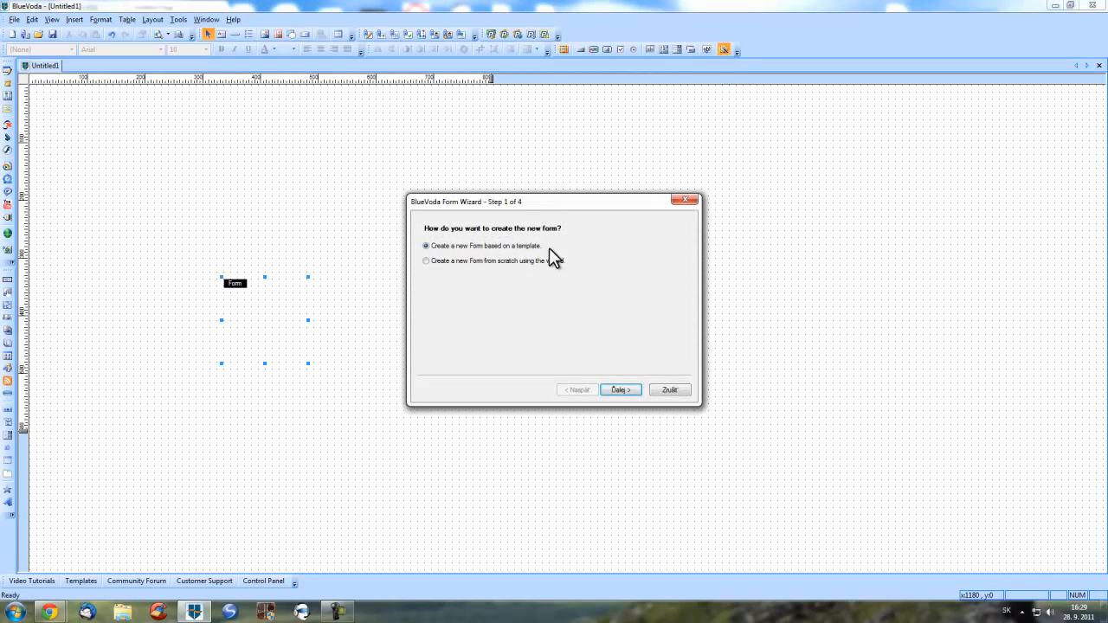
- Choose a template-based form and preview the Contact and Google Maps search templates
click(618, 391)
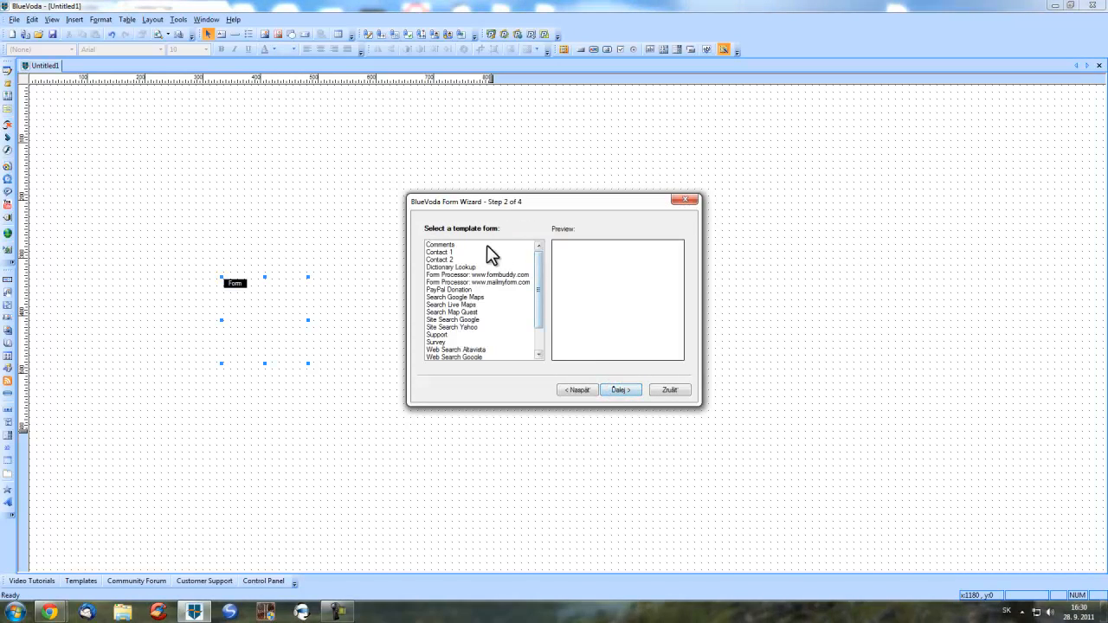
click(466, 245)
key(Down)
key(Down)
key(Down)
key(Down)
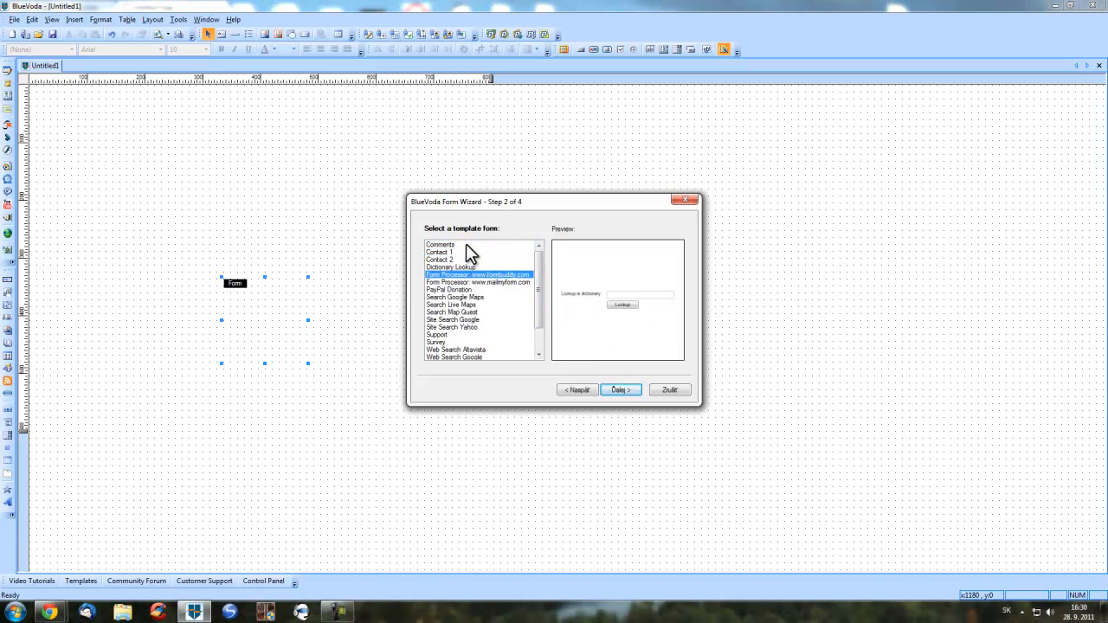
key(Down)
key(Down)
key(Down)
key(Down)
key(Down)
key(Down)
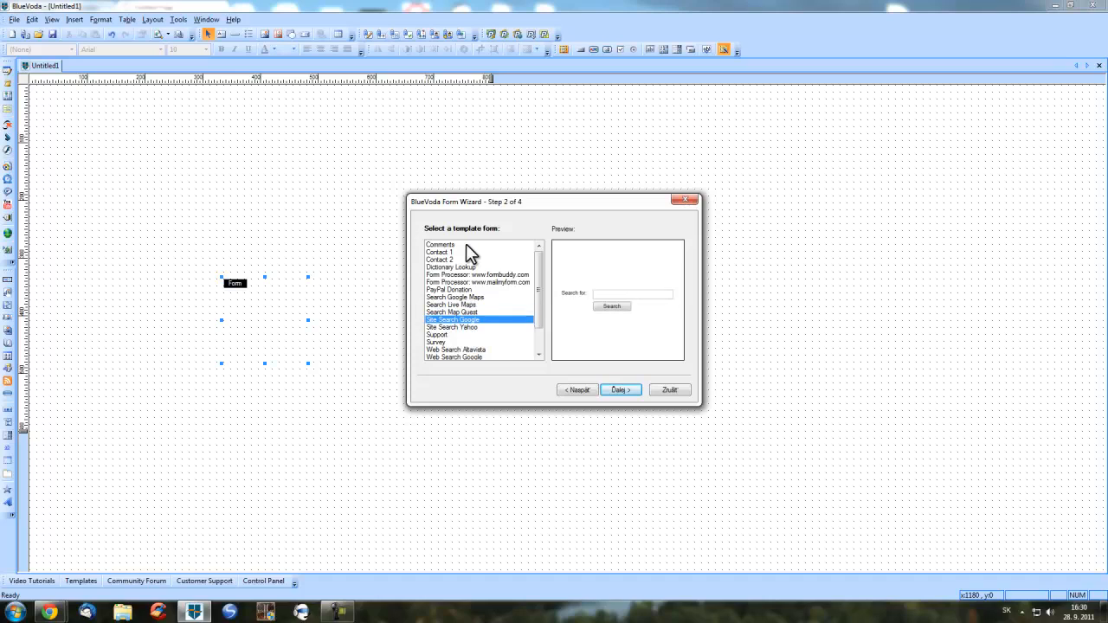
key(Up)
key(Up)
key(Up)
key(Up)
key(Up)
key(Up)
key(Up)
key(Up)
key(Up)
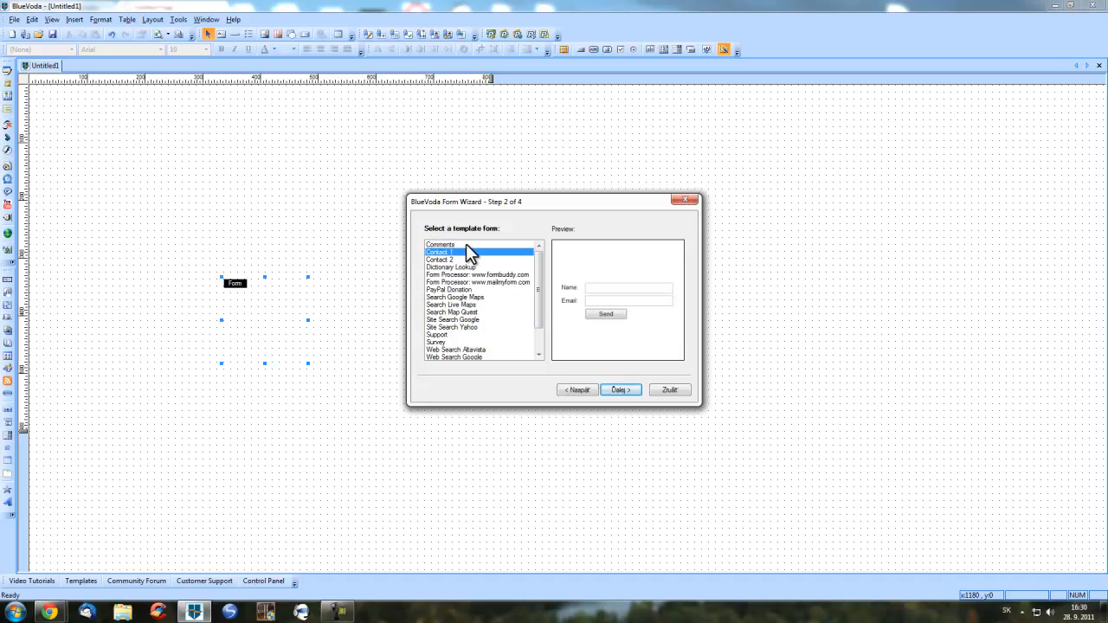
key(Down)
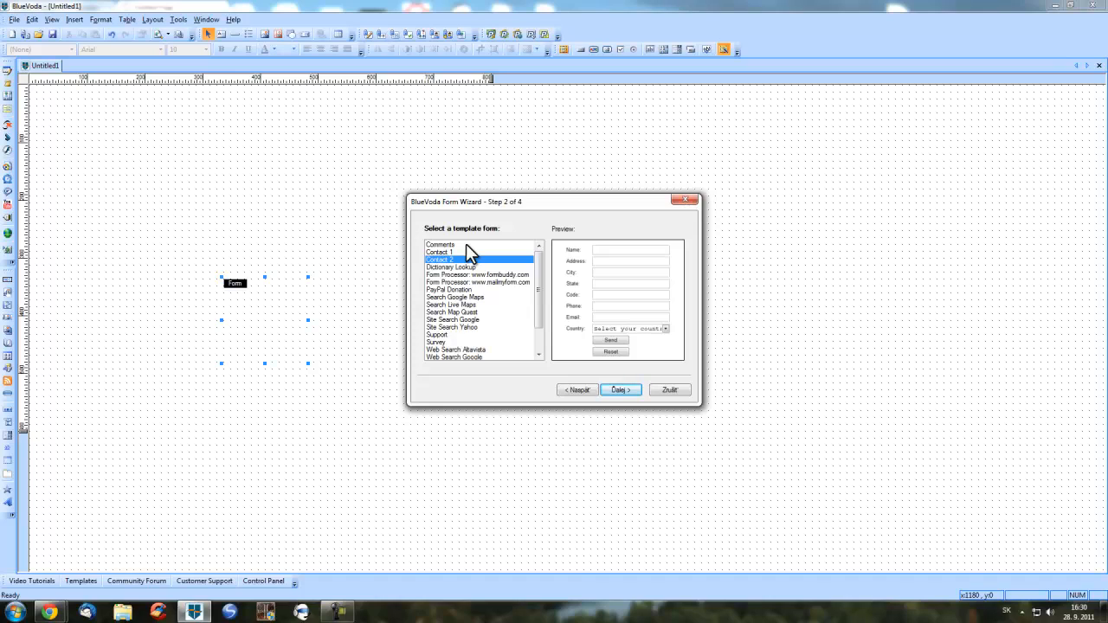
key(Down)
key(Down)
key(Down)
key(Down)
key(Down)
key(Down)
key(Down)
key(Up)
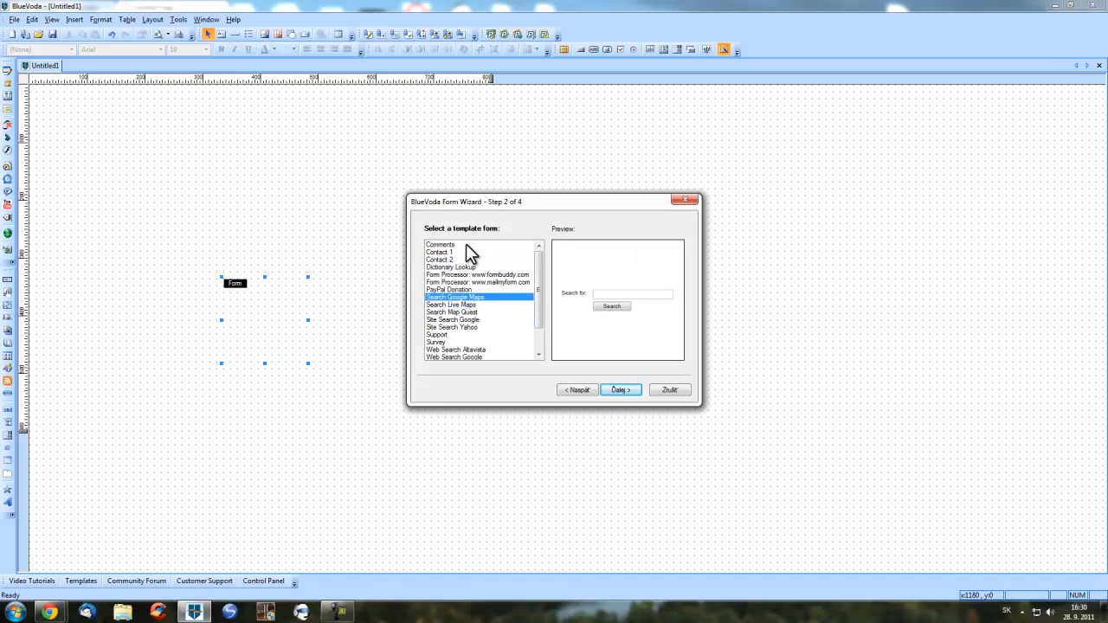
- Preview the PayPal Donation, Dictionary Lookup and Comments templates, then pick Contact 1 and advance
key(Down)
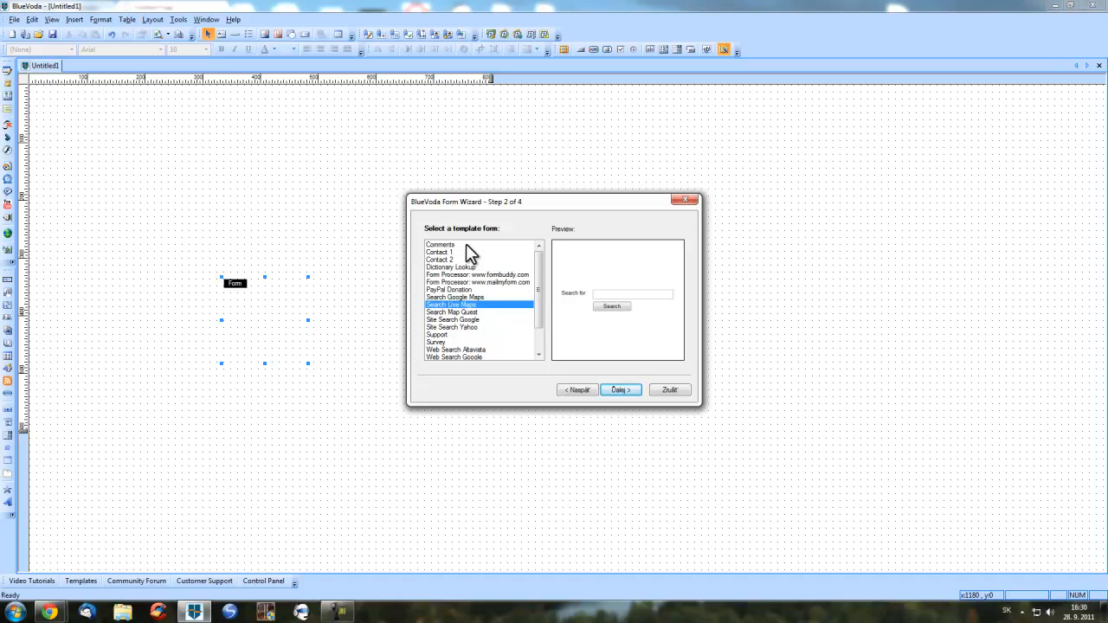
key(Up)
key(Up)
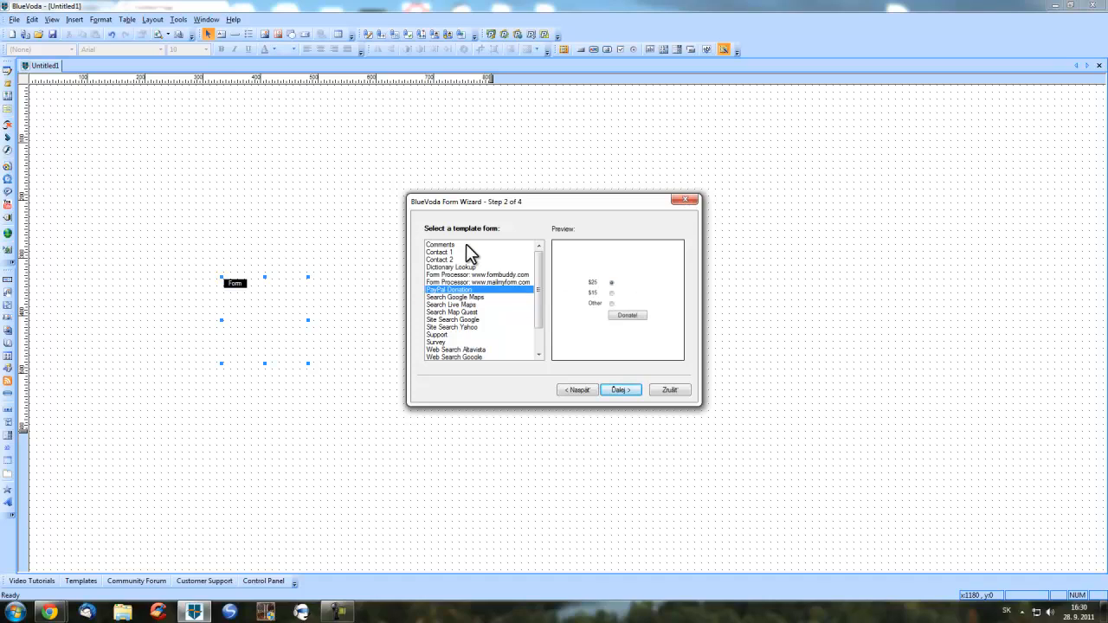
key(Up)
key(Up)
key(Up)
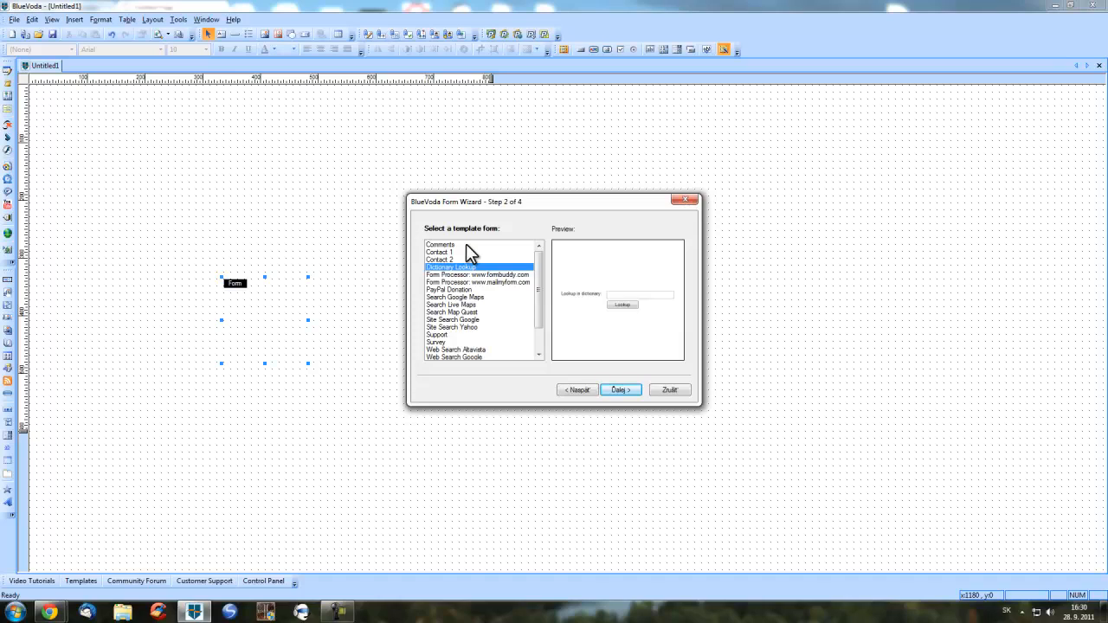
key(Up)
key(Up)
key(Up)
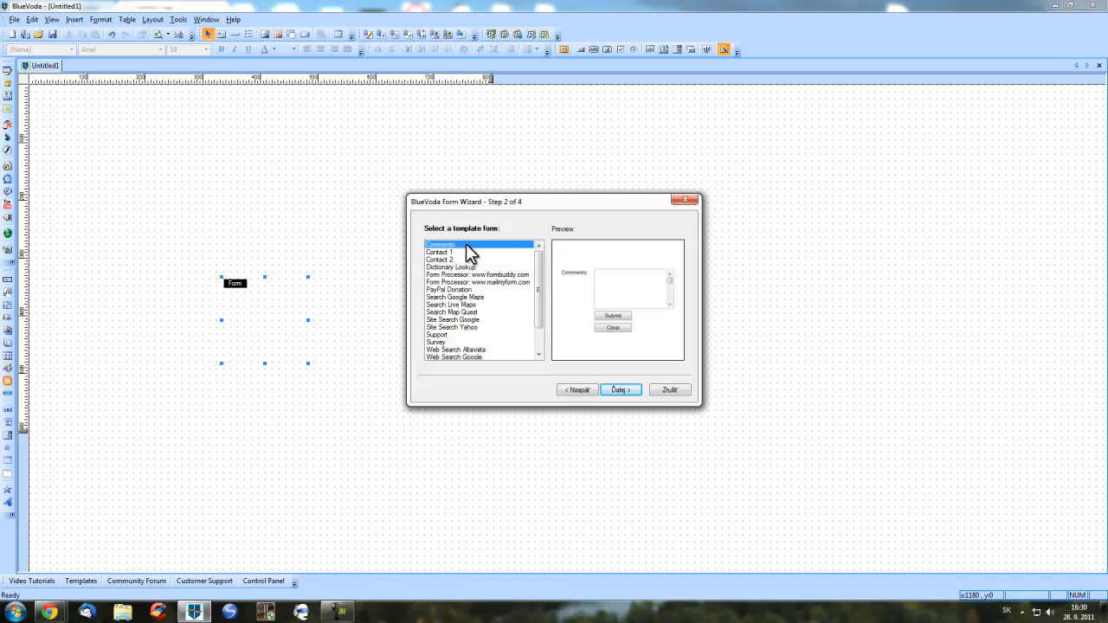
key(Down)
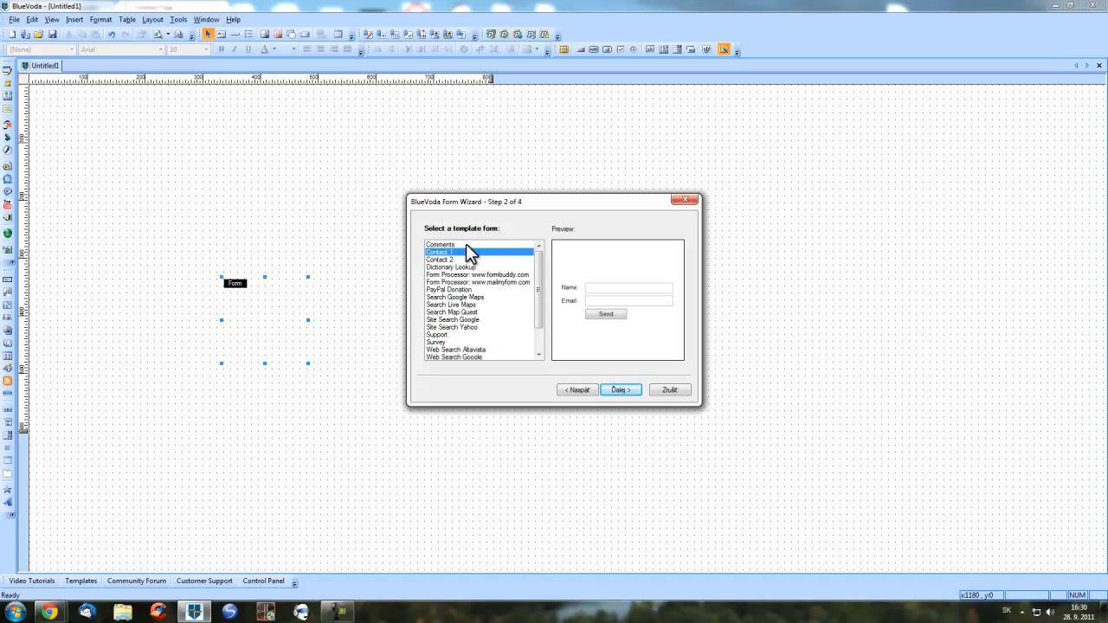
click(623, 391)
click(623, 390)
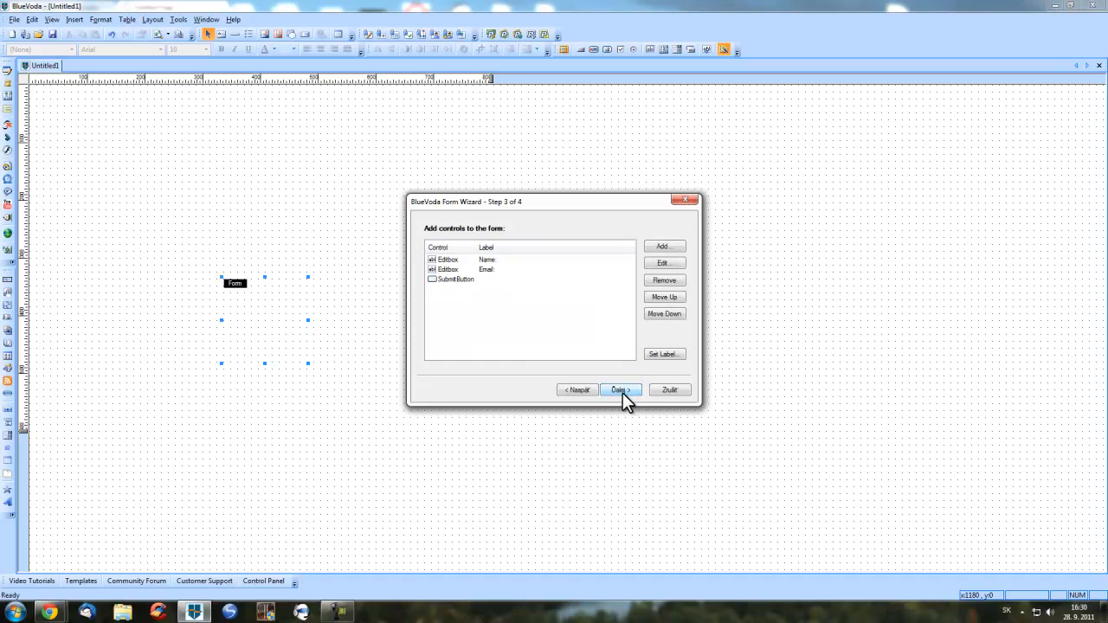
- Review the Editbox Name and Editbox Email entries, keeping all controls unchanged, and advance to step 4
click(494, 259)
click(494, 269)
click(496, 259)
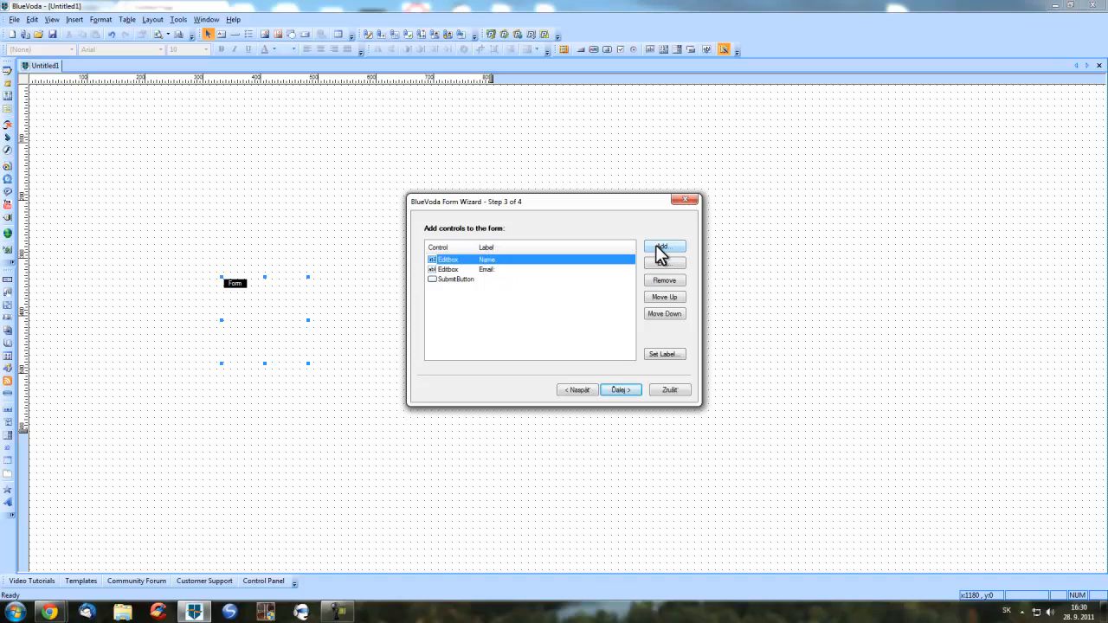
click(621, 391)
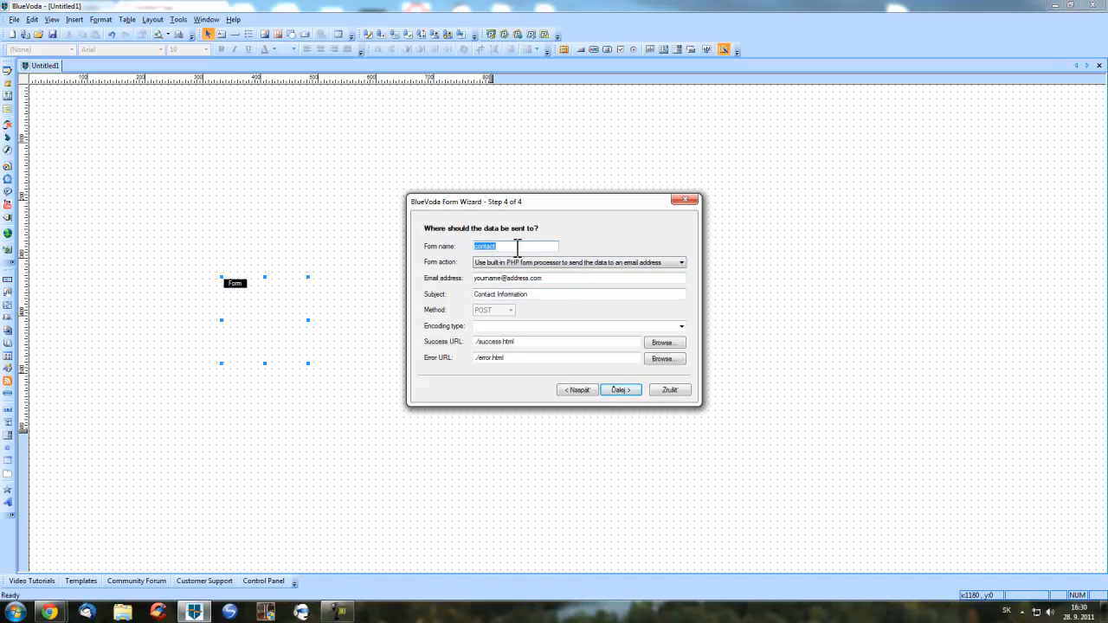
- Check the recipient and 'Contact Information' subject, and set the encoding type to text/plain
click(483, 279)
click(507, 294)
click(551, 293)
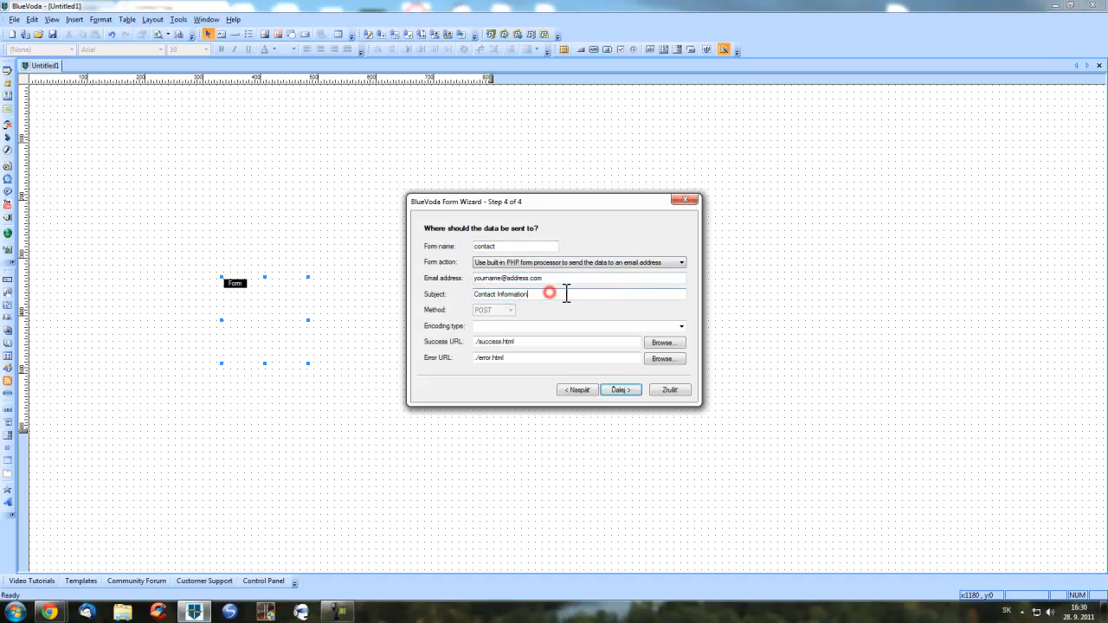
click(567, 294)
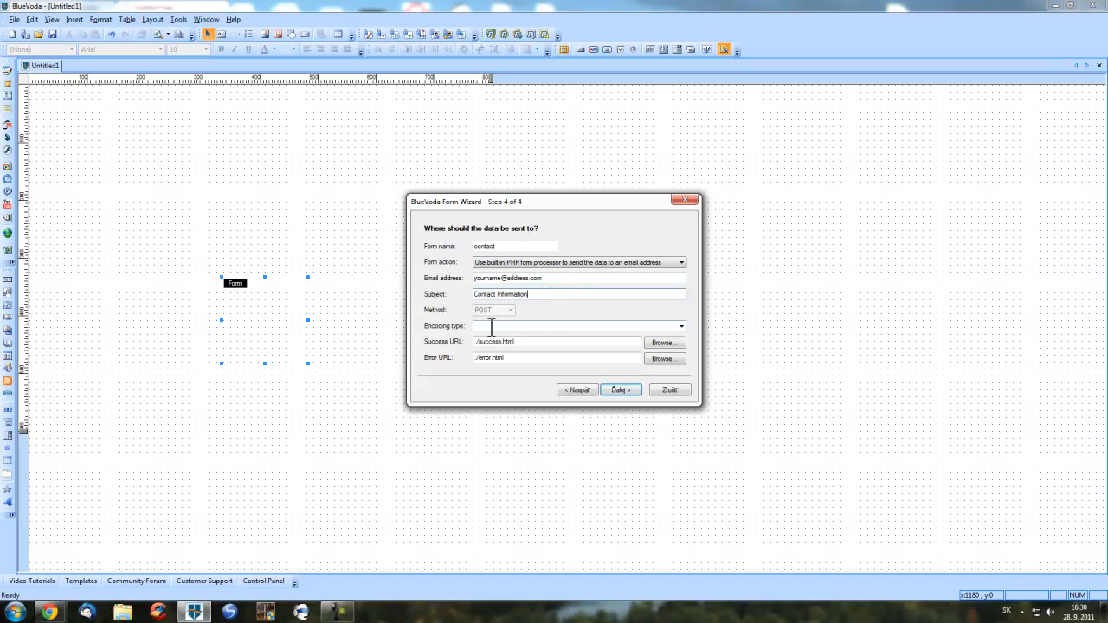
click(681, 327)
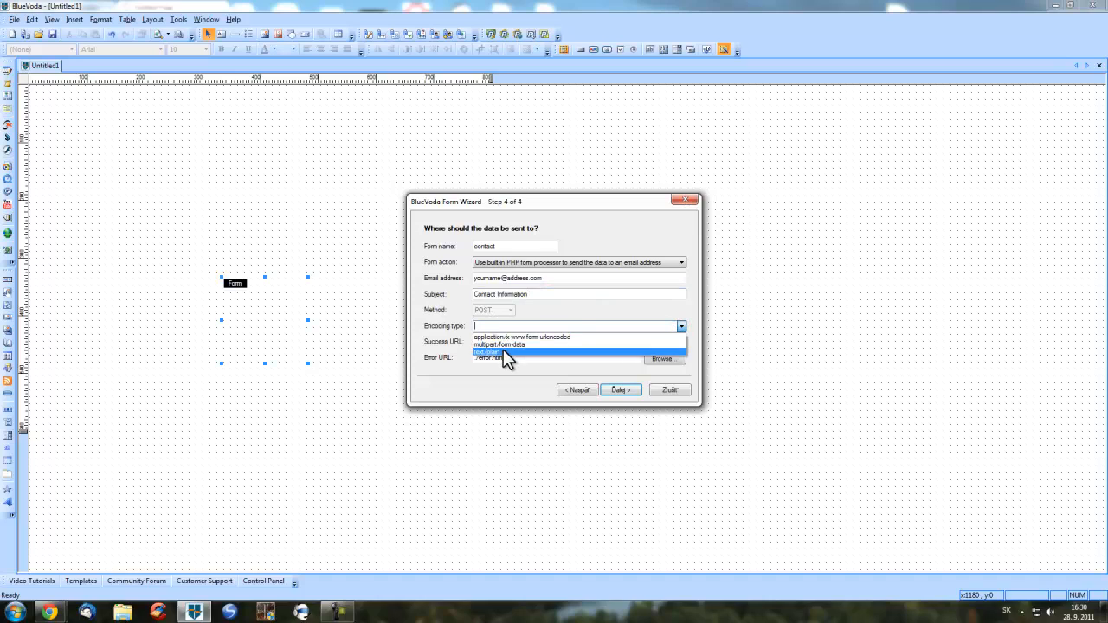
click(503, 351)
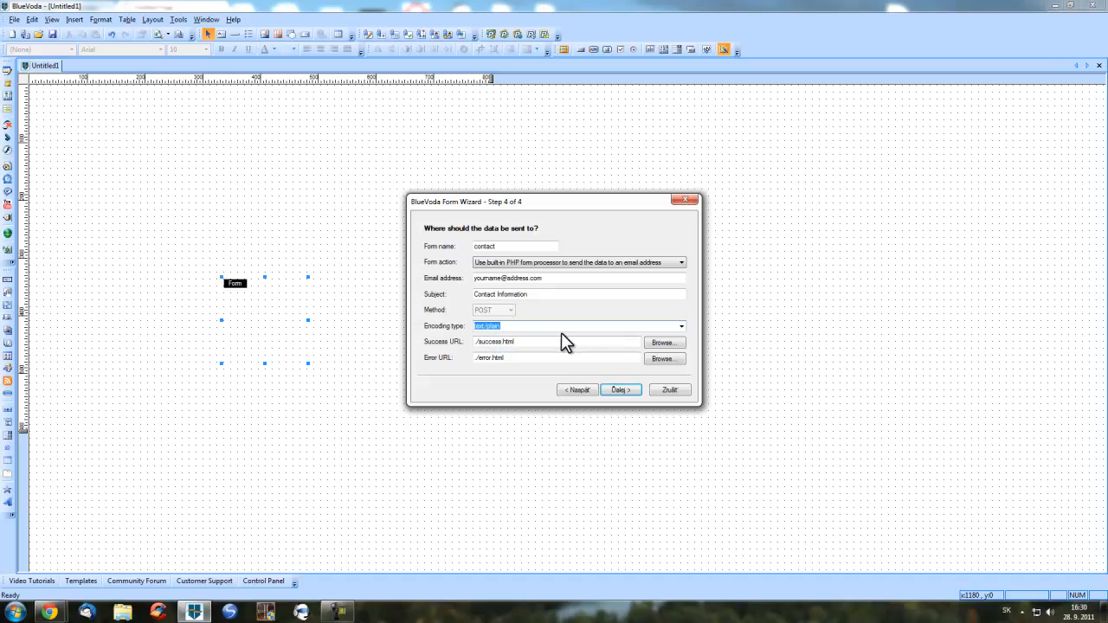
- Review the ./success.html and ./error.html page addresses and continue to the Finish page
click(512, 342)
click(520, 359)
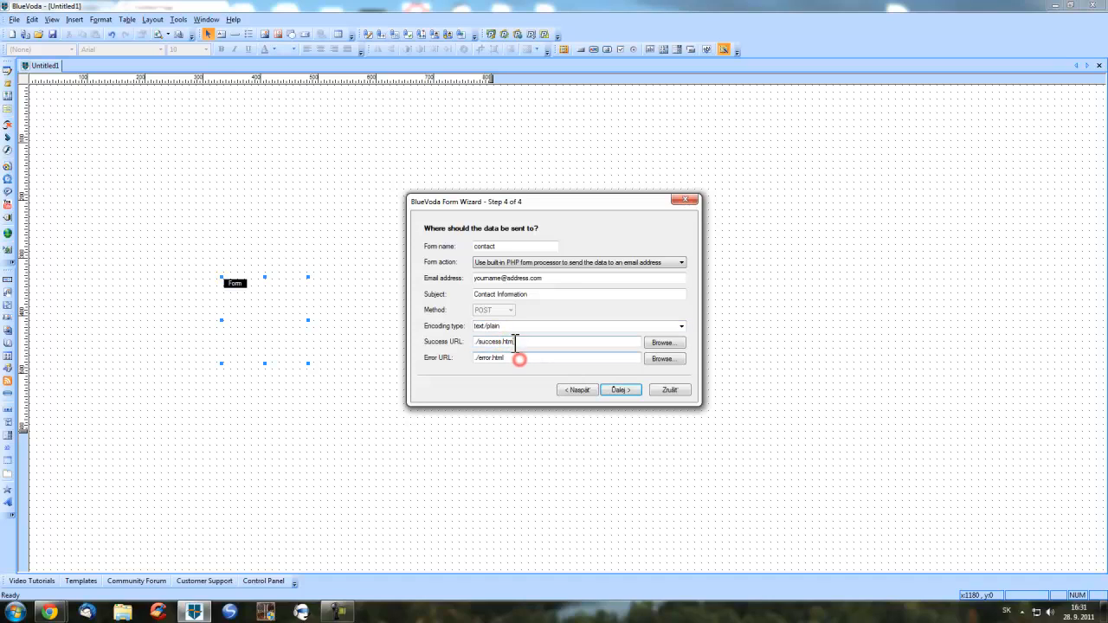
click(512, 342)
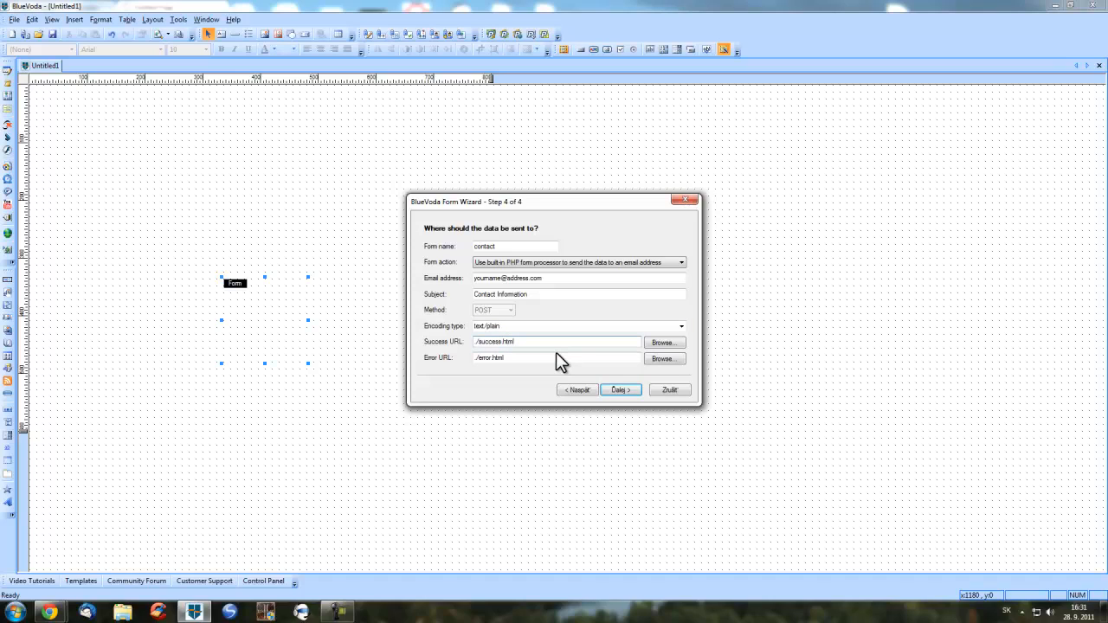
click(529, 360)
mouse_move(537, 357)
mouse_down()
mouse_move(443, 361)
mouse_move(513, 359)
mouse_up()
click(521, 358)
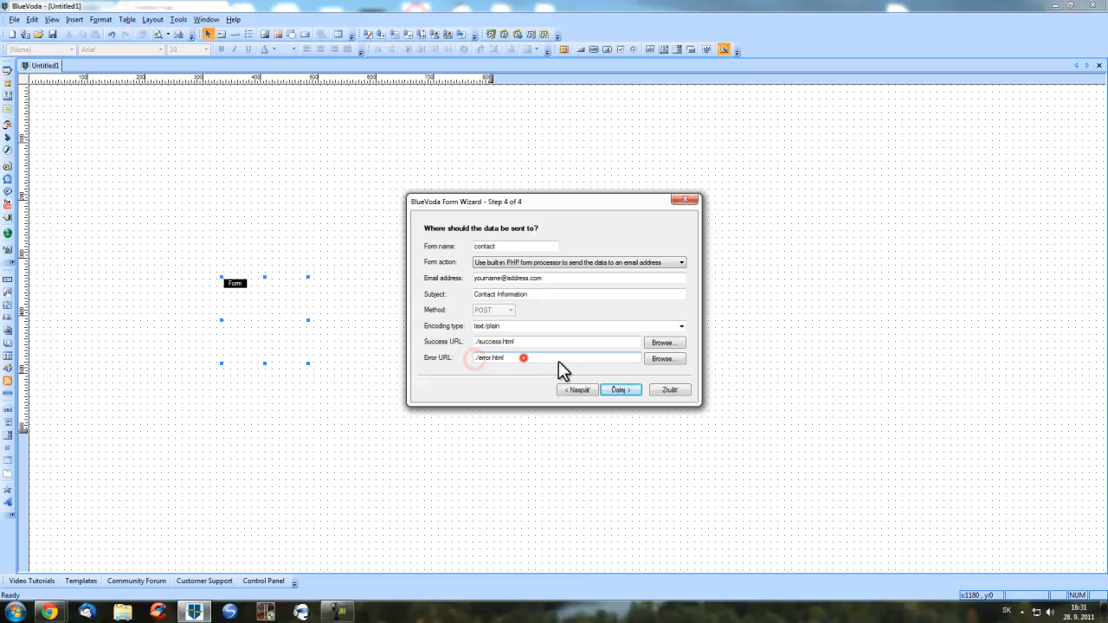
click(619, 390)
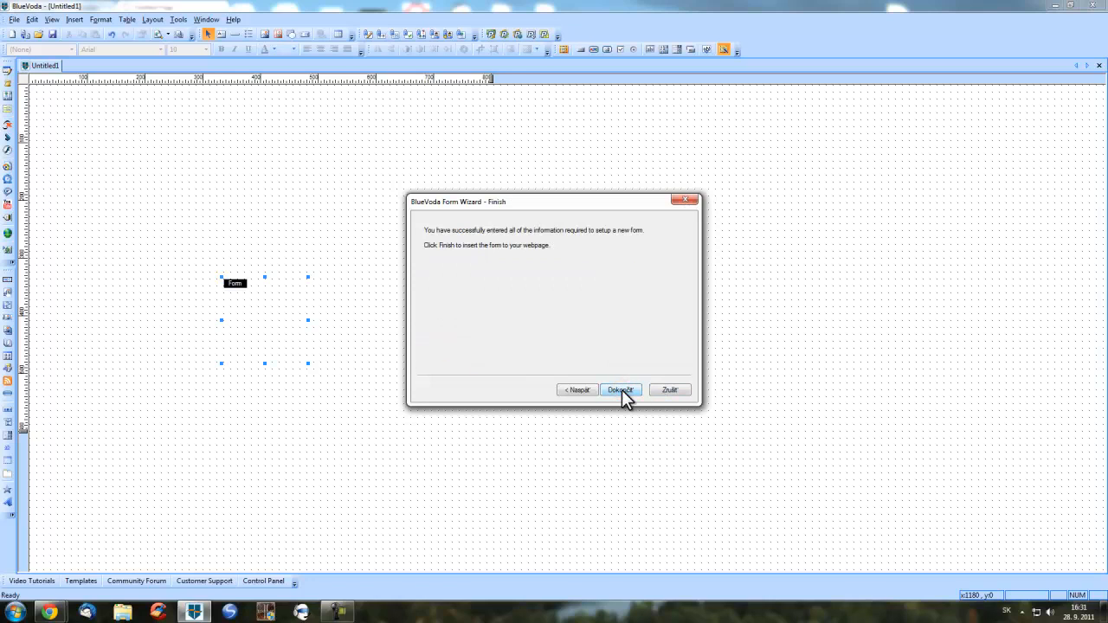
- Finish the wizard and drag the new Name/Email/Send form toward the page's upper left
click(621, 389)
drag(371, 338, 298, 234)
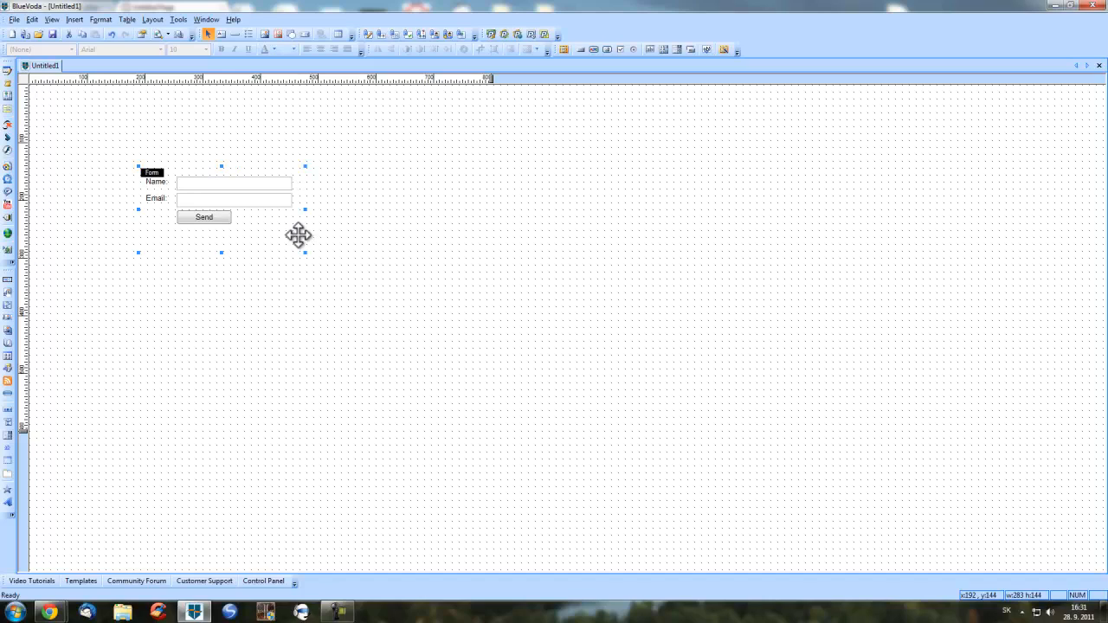